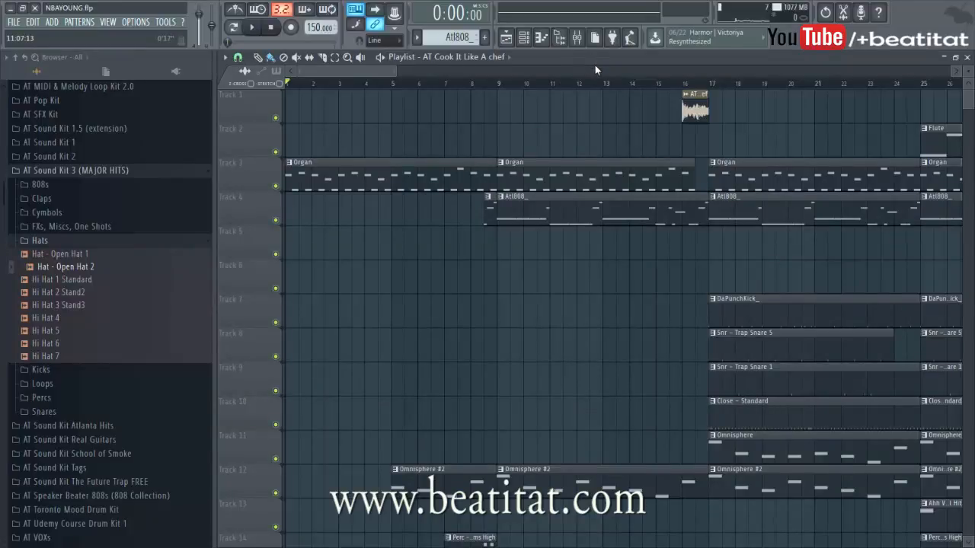
- Select bars 1 to 65 of the arrangement across all tracks and play the selection
left_click_drag(396, 71, 668, 70)
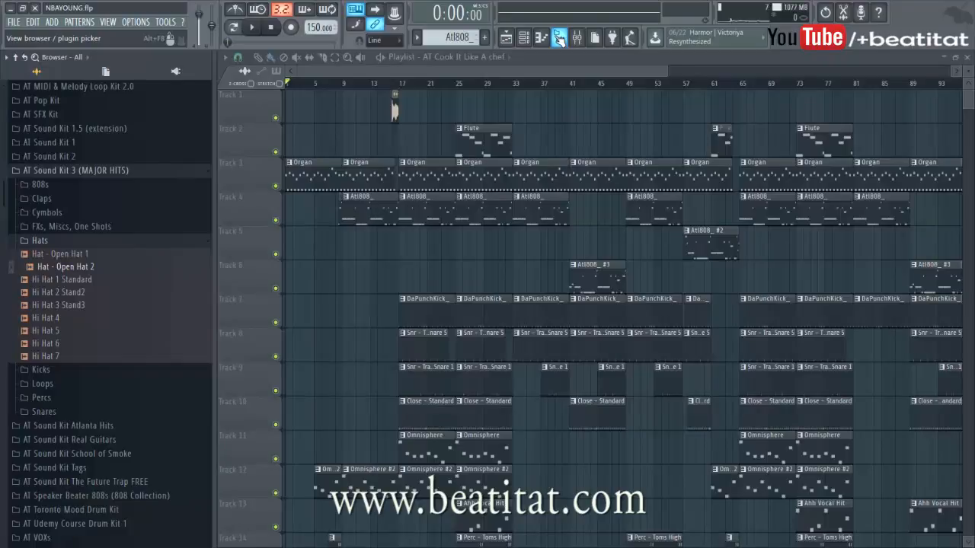
left_click_drag(664, 78, 800, 80)
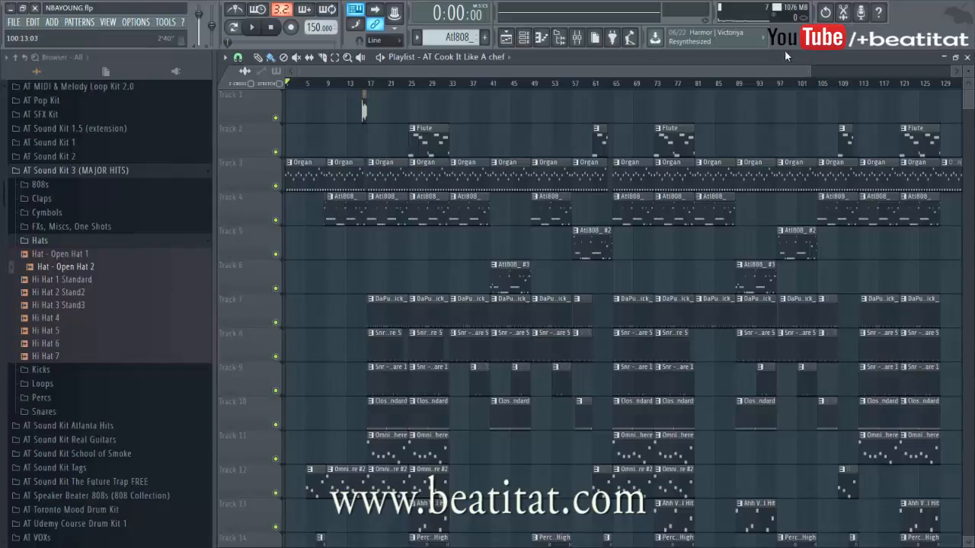
scroll(609, 70, "down", 2)
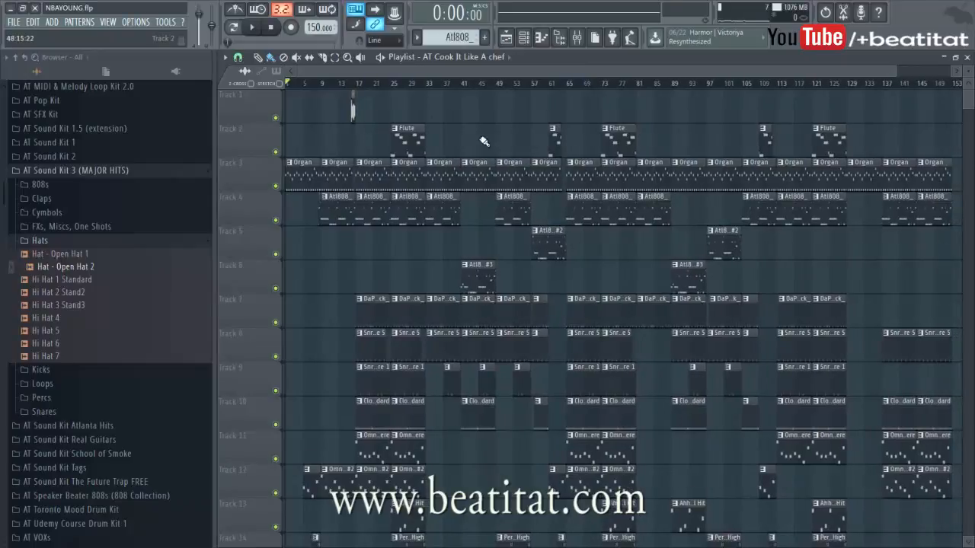
scroll(488, 140, "down", 1)
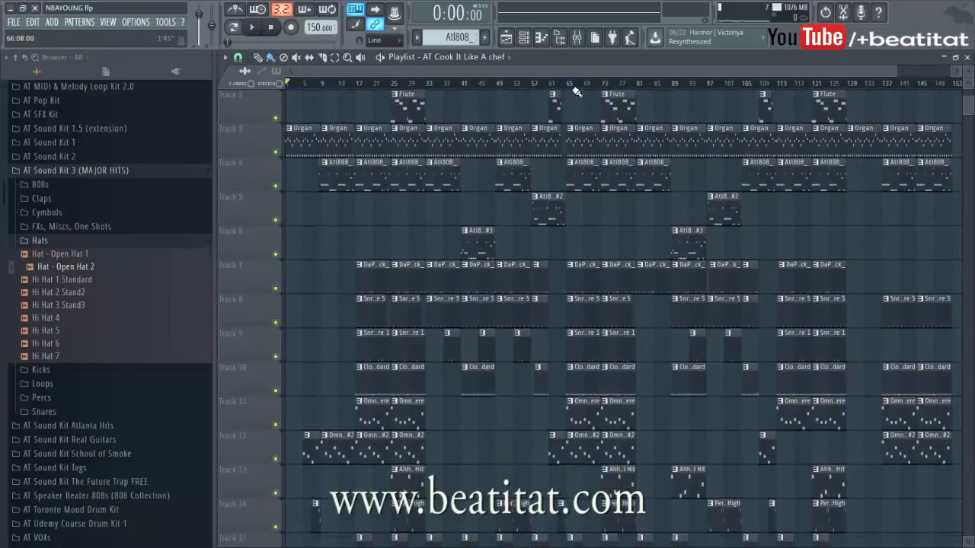
left_click_drag(573, 85, 288, 84)
scroll(426, 152, "up", 1)
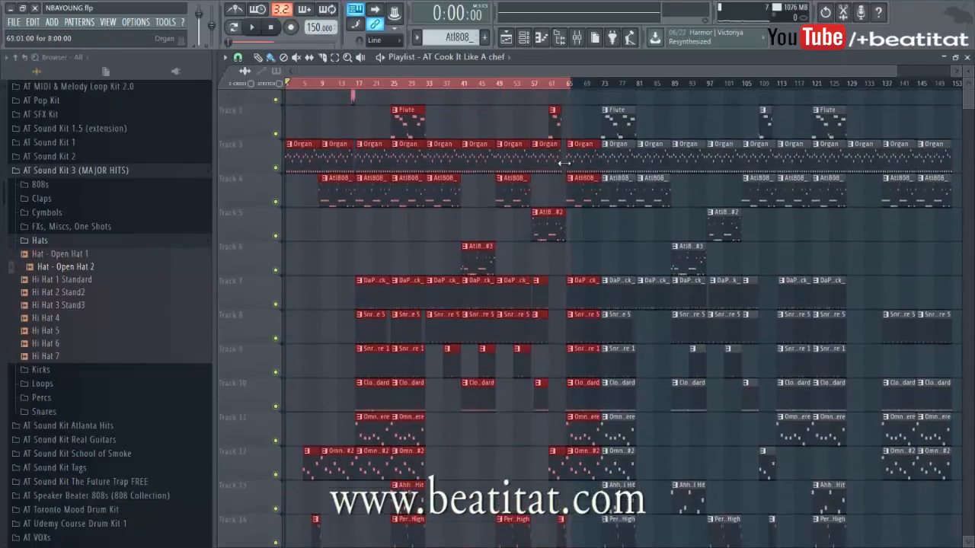
left_click(576, 39)
left_click(254, 31)
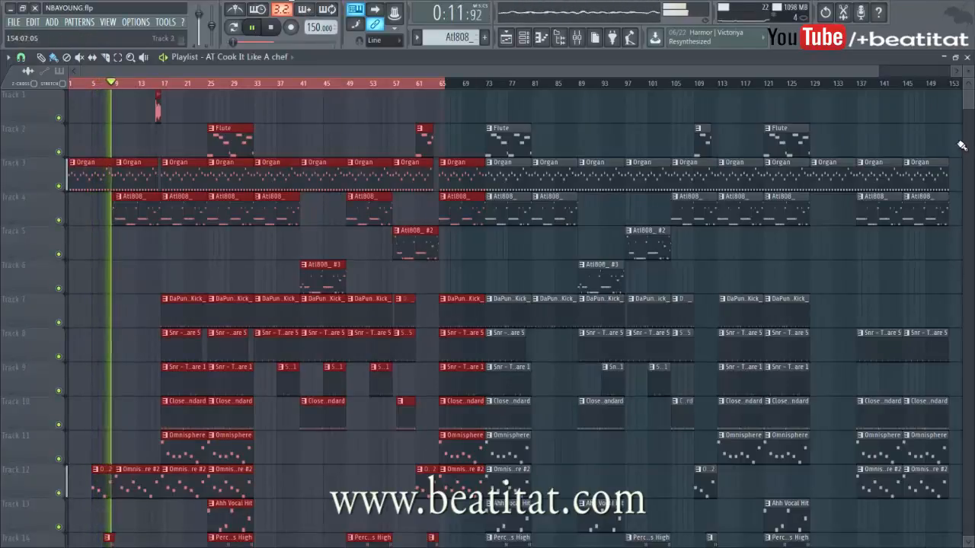
- Open the mixer during playback, narrow it beside the arrangement to watch the levels, and stop the song
left_click_drag(968, 71, 968, 82)
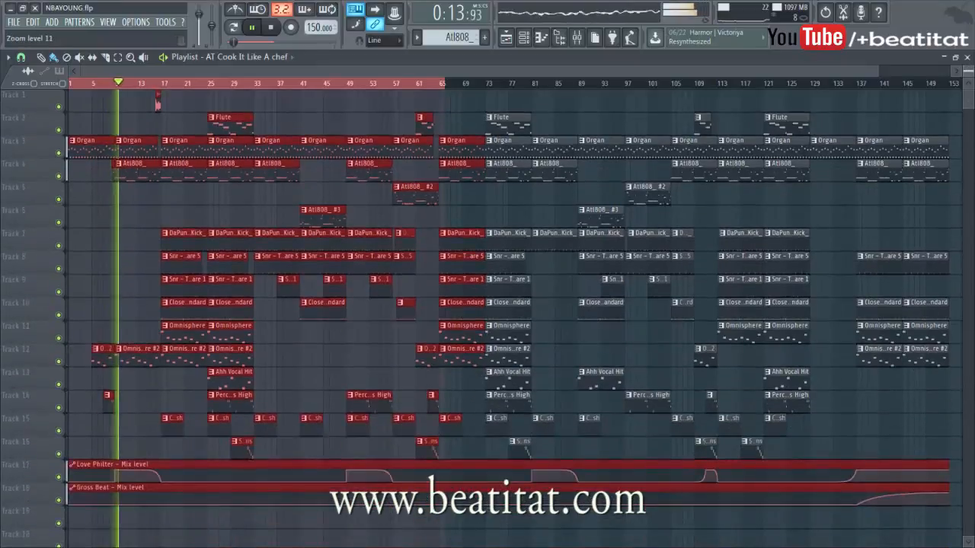
left_click(577, 40)
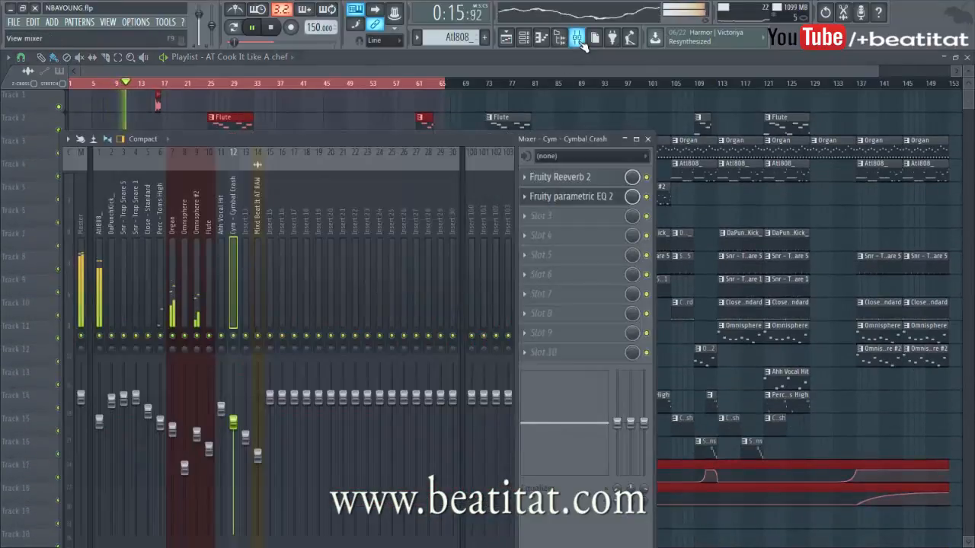
left_click_drag(248, 143, 679, 93)
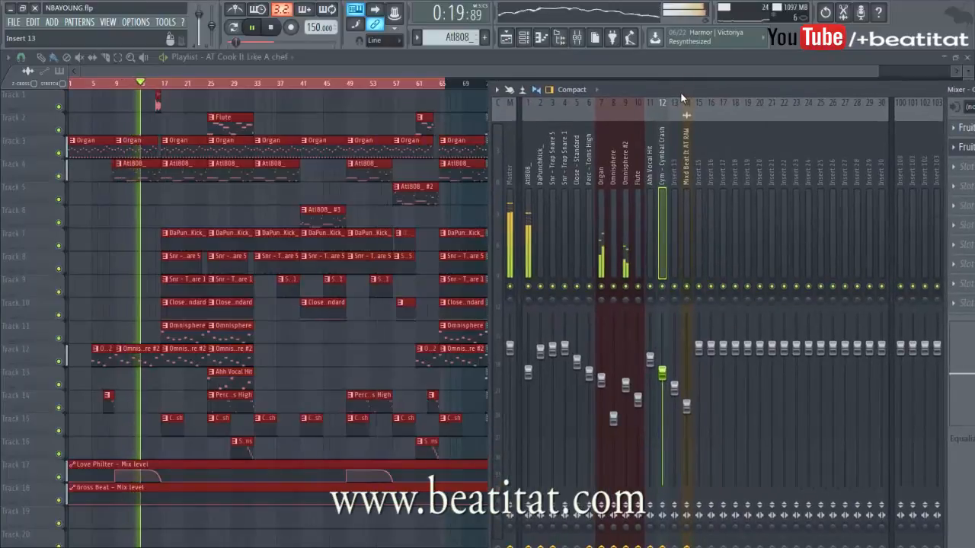
left_click_drag(701, 91, 496, 104)
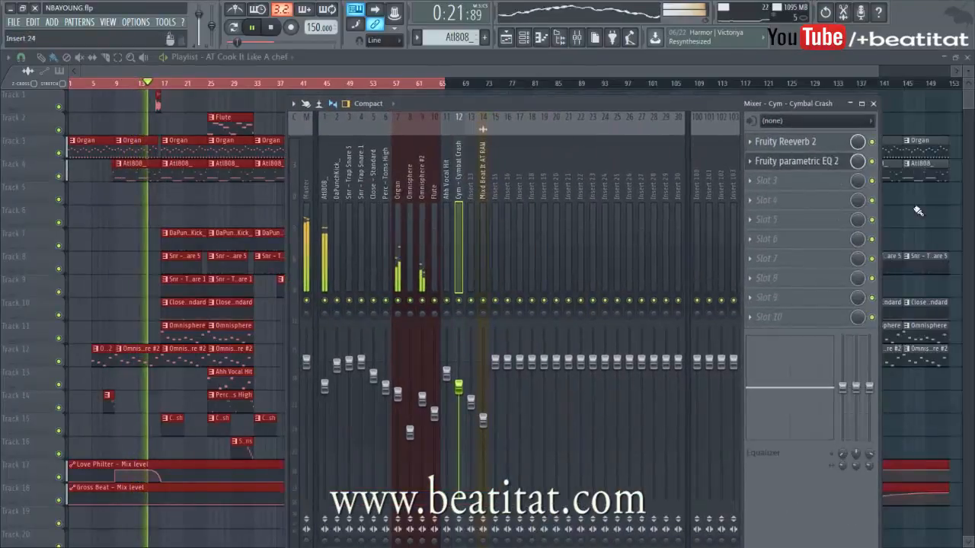
left_click_drag(876, 228, 709, 230)
left_click_drag(570, 100, 783, 61)
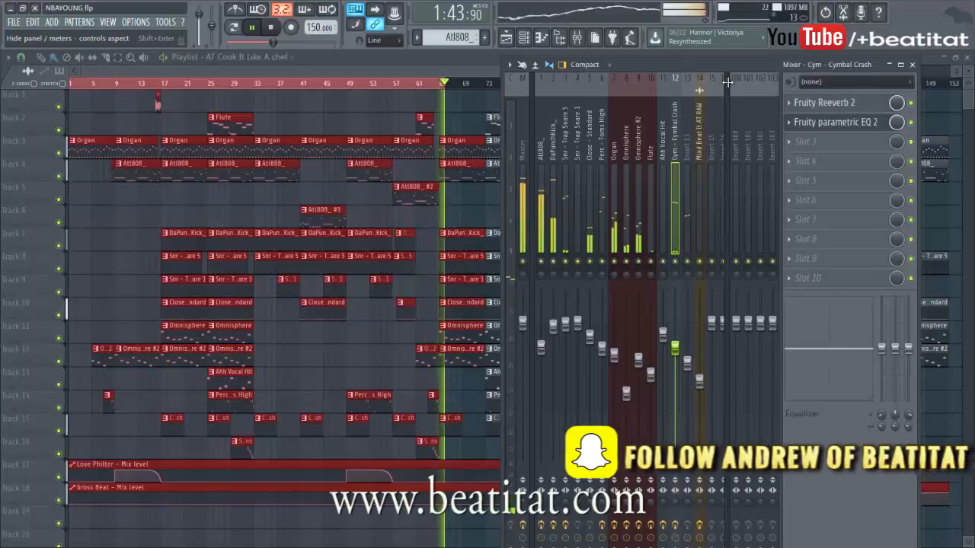
key("space")
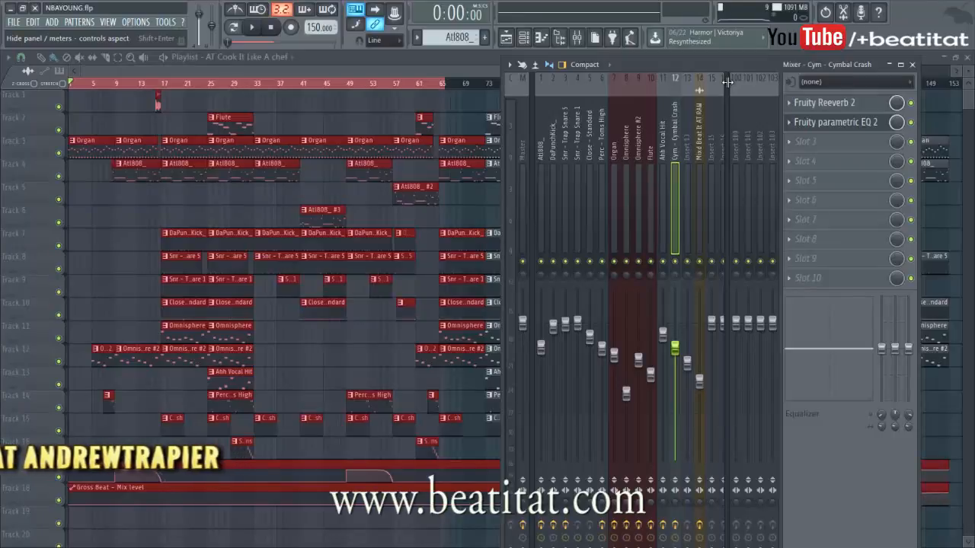
- Lock tracks 1 to 3 to their content so they take the names AT Cook It Like A chef, Flute and Organ
left_click(259, 83)
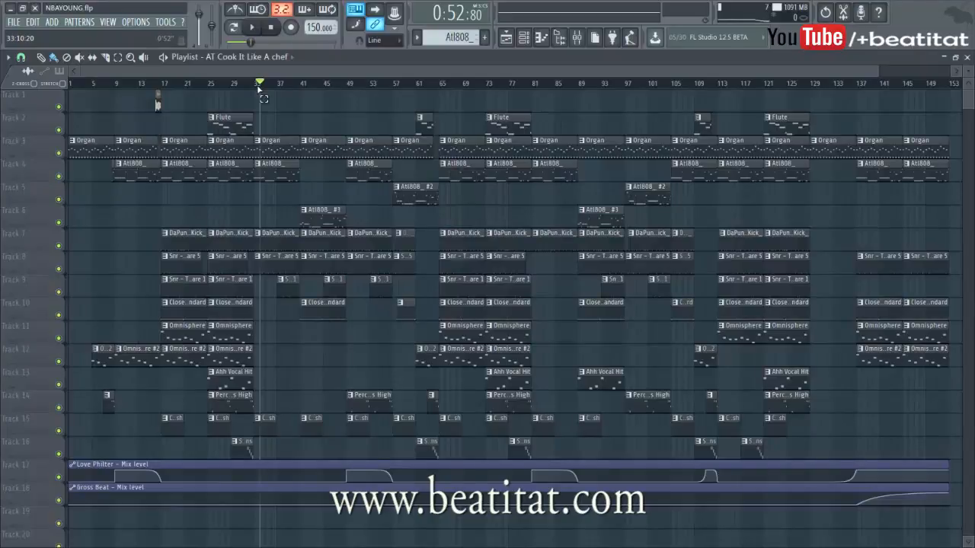
right_click(46, 106)
right_click(29, 115)
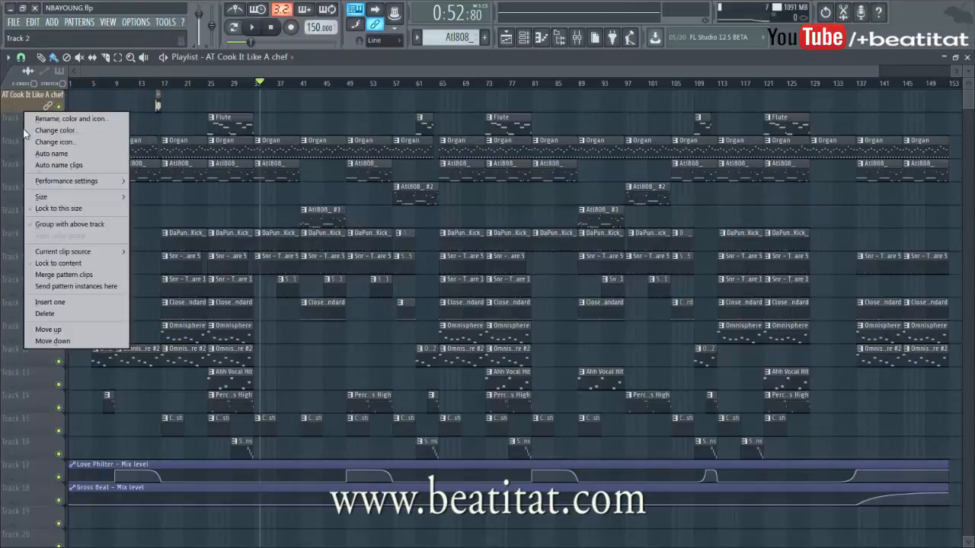
left_click(69, 263)
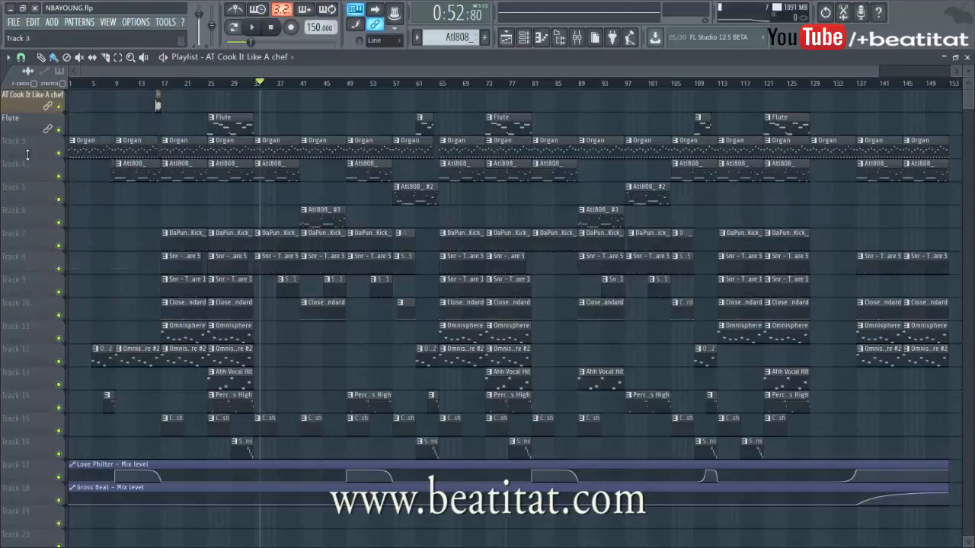
right_click(37, 140)
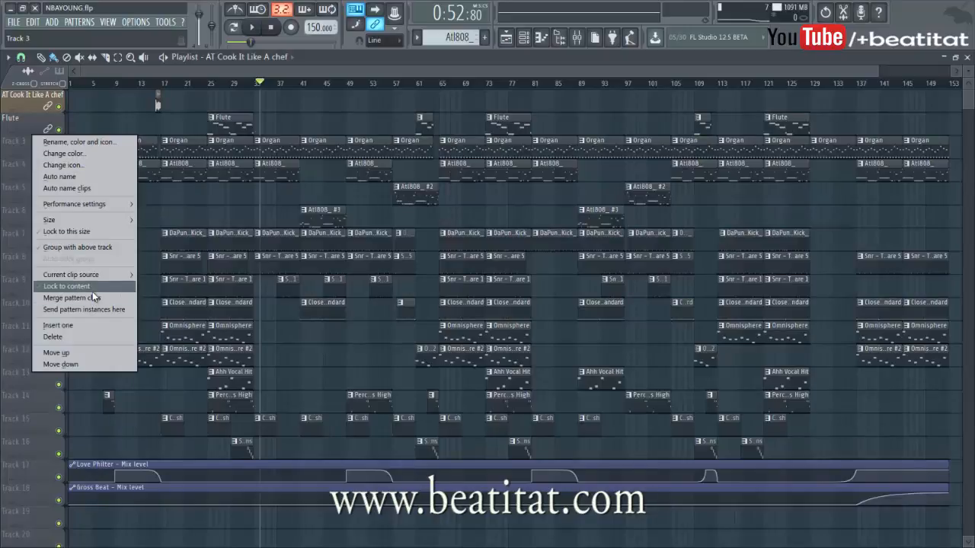
left_click(92, 288)
- Lock tracks 4 to 7, holding the three Atl808_ patterns and DaPunchKick_, to their content
left_click(156, 84)
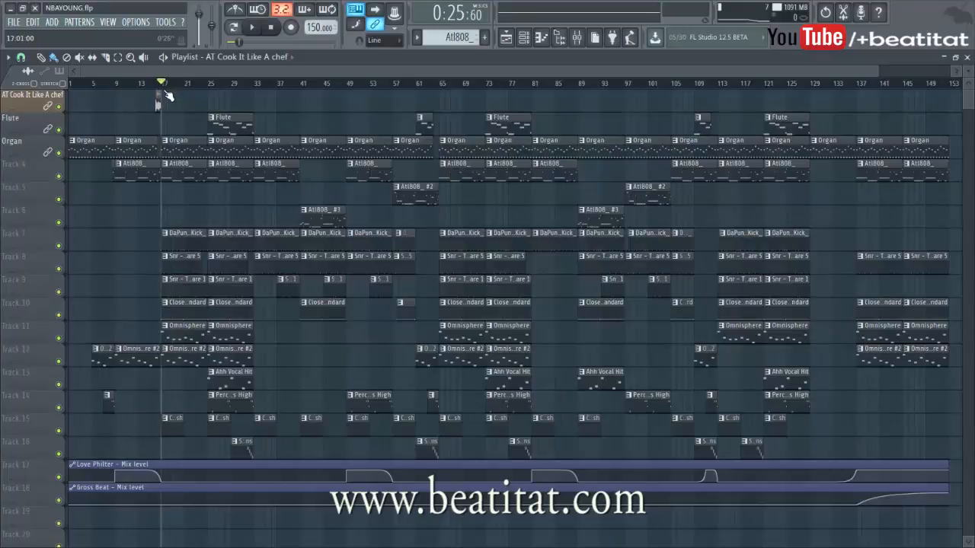
right_click(28, 161)
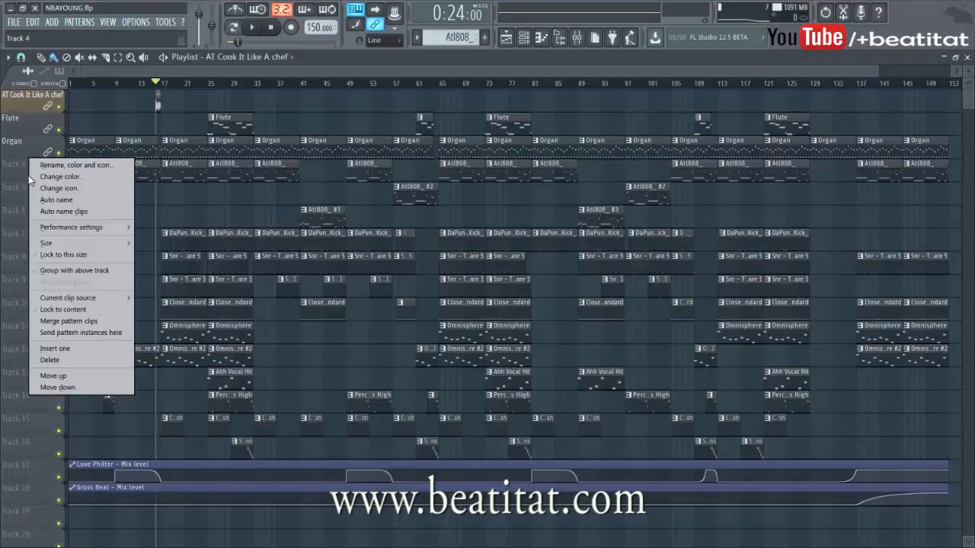
left_click(92, 310)
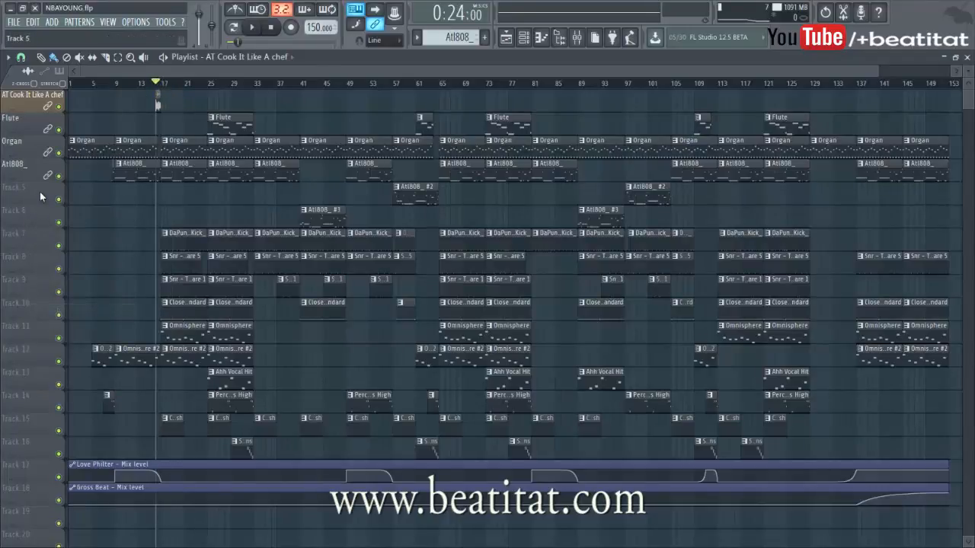
right_click(39, 191)
left_click(105, 332)
right_click(29, 217)
left_click(62, 356)
right_click(21, 236)
left_click(54, 379)
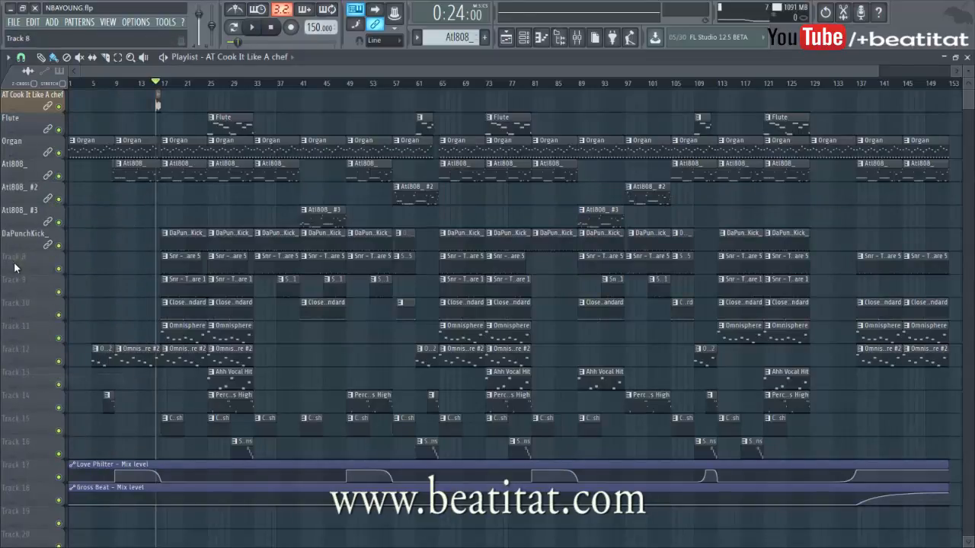
- Lock tracks 8 to 11, holding the two trap snares, Close - Standard and Omnisphere, to their content
right_click(14, 256)
left_click(60, 400)
right_click(25, 280)
left_click(54, 425)
right_click(34, 303)
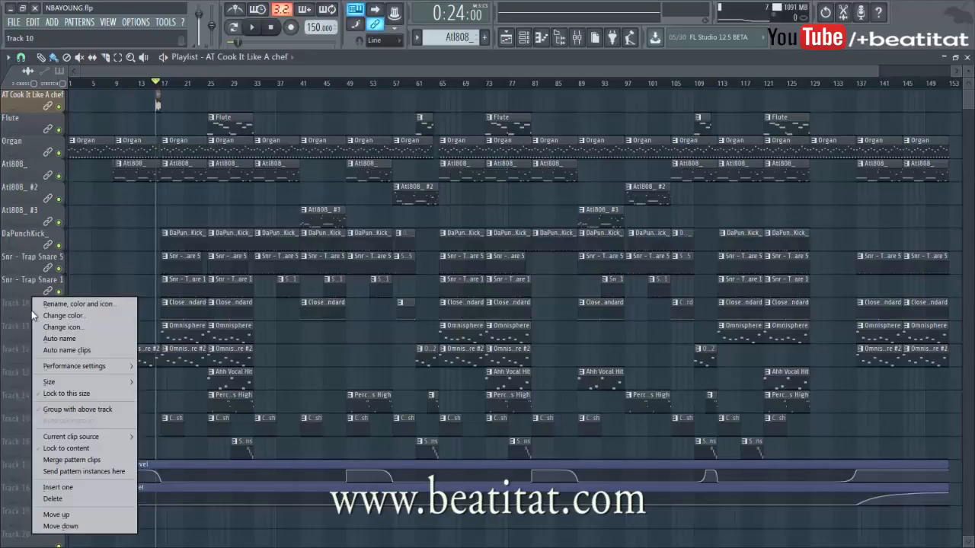
left_click(95, 448)
right_click(27, 326)
left_click(67, 452)
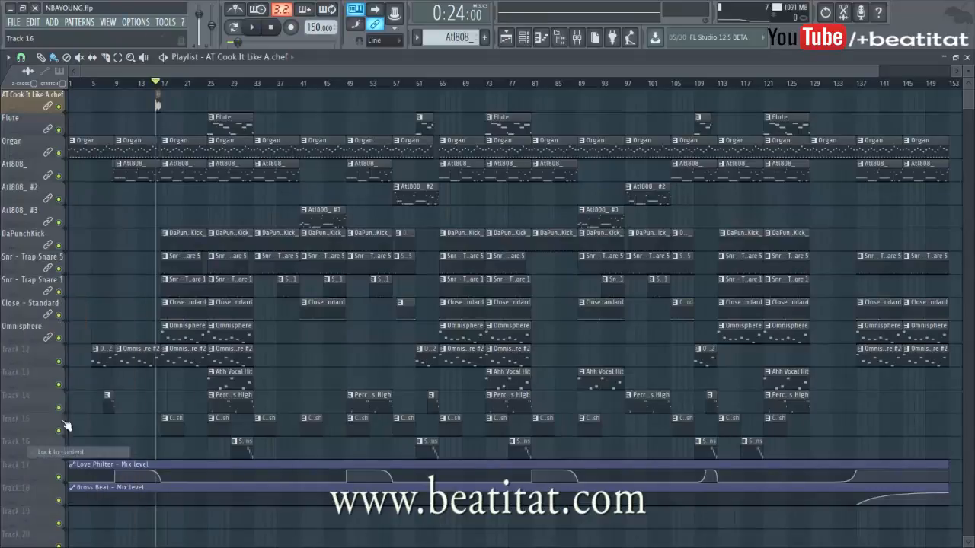
- Lock tracks 12 to 16, from Omnisphere #2 through Snare Trans, to their content
right_click(31, 359)
left_click(76, 452)
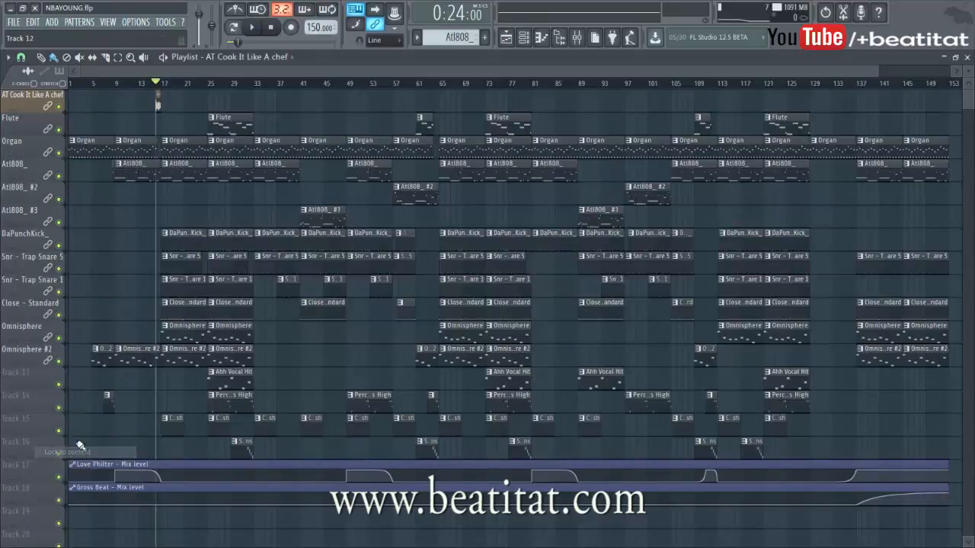
right_click(31, 370)
left_click(92, 450)
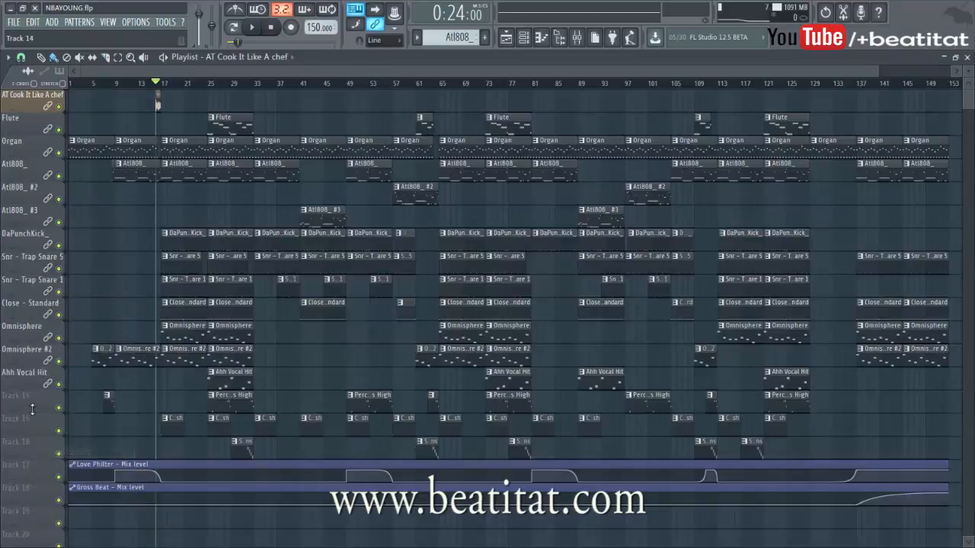
right_click(31, 396)
left_click(81, 450)
right_click(47, 432)
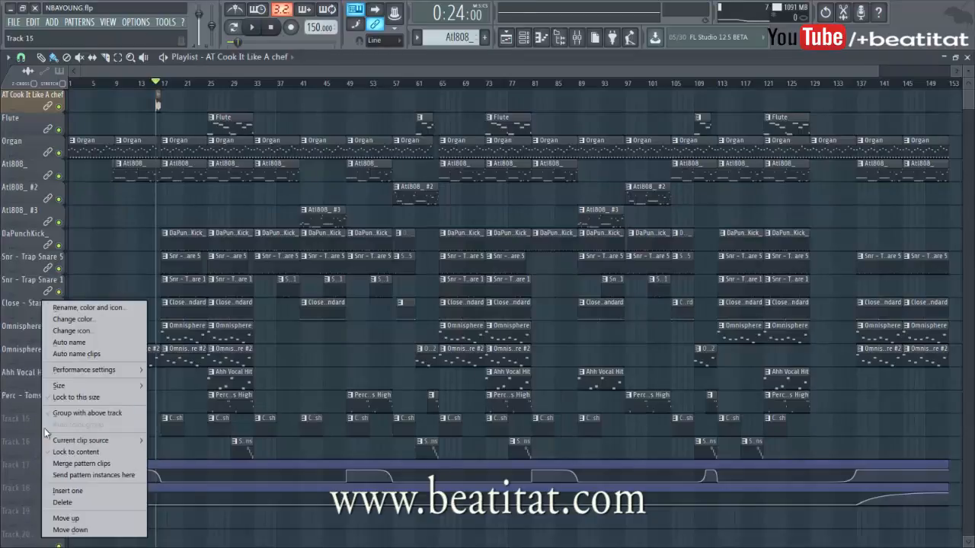
left_click(88, 453)
right_click(42, 453)
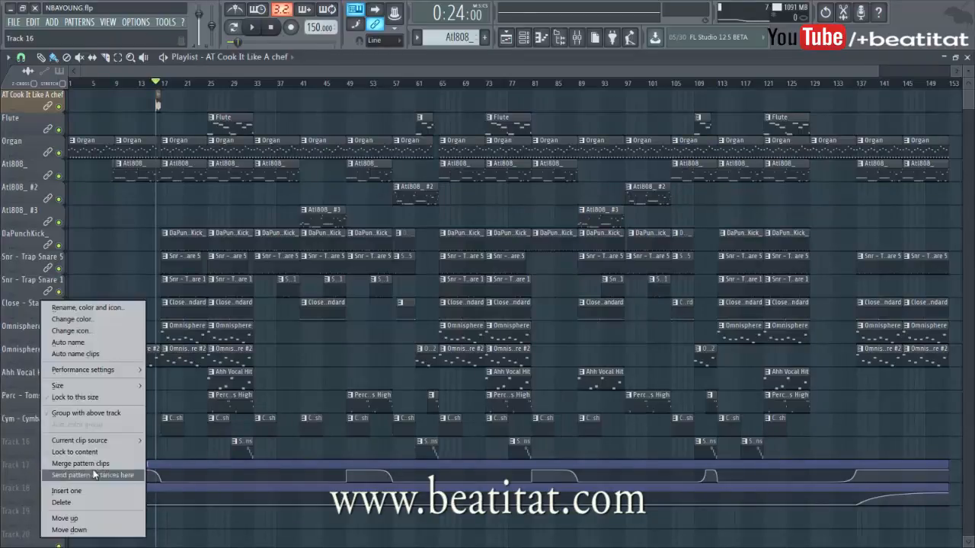
left_click(99, 450)
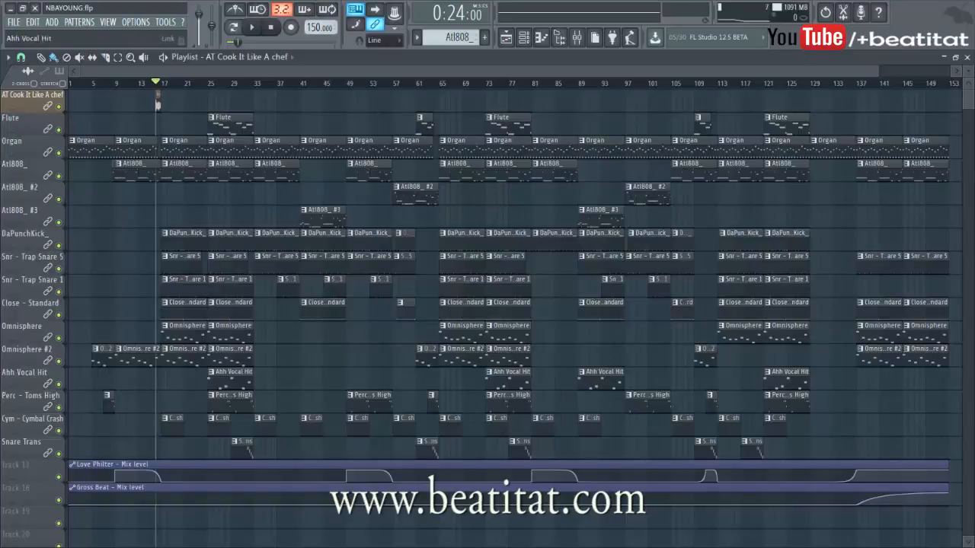
- Place trial clips on the Snare Trans and Cym - Cymbal Crash tracks near bar 4 and delete them
left_click(88, 448)
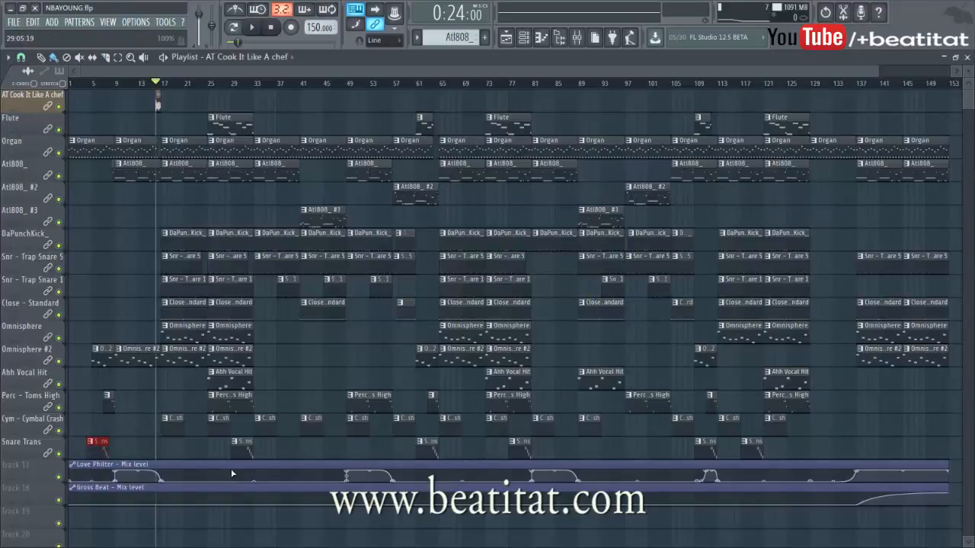
left_click(89, 421)
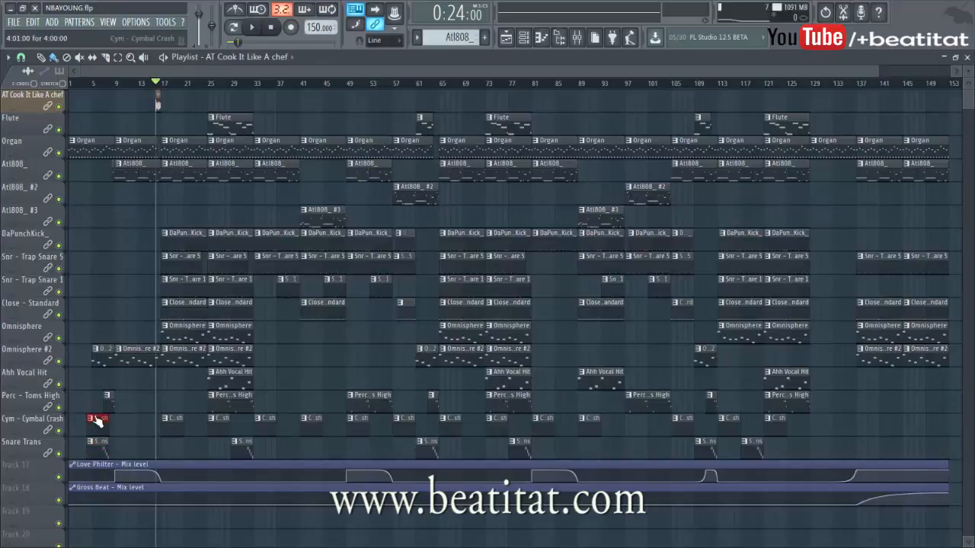
left_click(91, 419)
left_click(83, 434)
right_click(88, 432)
right_click(89, 431)
right_click(92, 442)
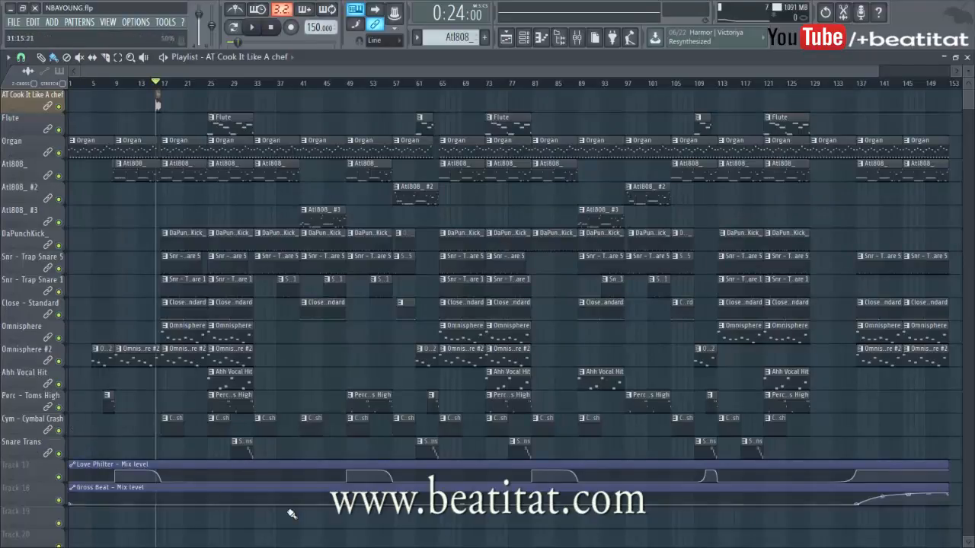
mouse_move(89, 447)
left_mouse_down()
mouse_move(210, 459)
mouse_move(81, 460)
left_mouse_up()
- Place trial clips in the empty start of the Atl808_ #3 track and delete them
left_click(100, 214)
left_click_drag(100, 214, 150, 215)
right_click(182, 215)
right_click(149, 215)
right_click(103, 216)
- Examine the full Organ melody in the piano roll and close it
double_click(82, 143)
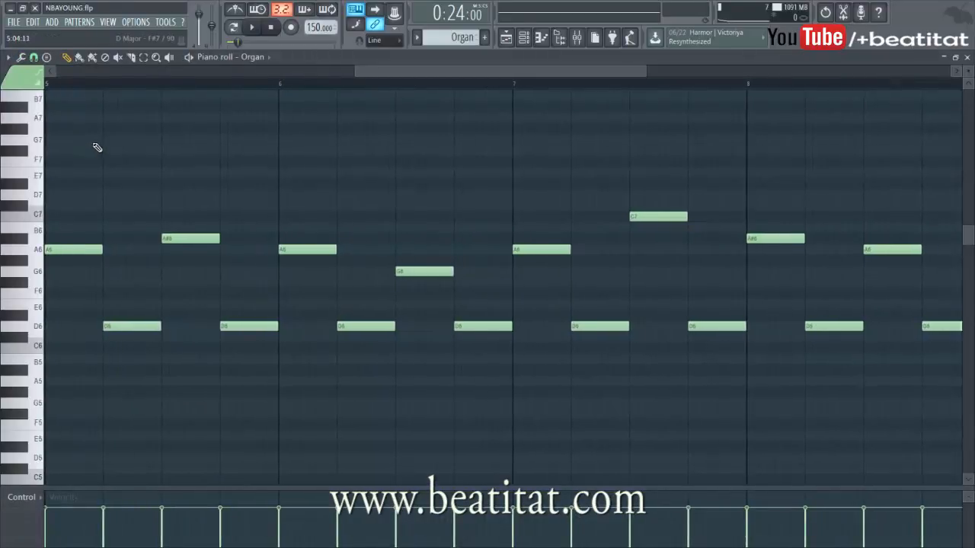
scroll(198, 87, "down", 4)
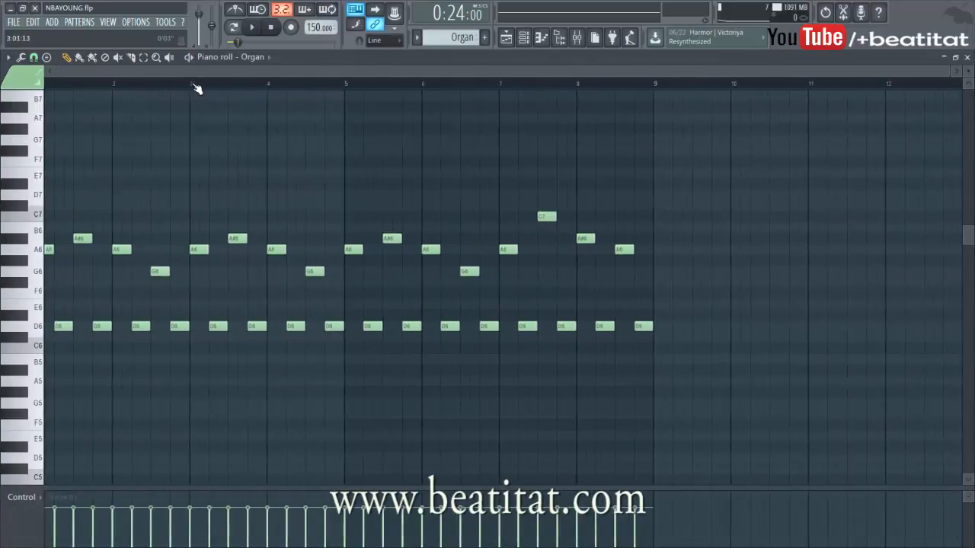
key("Escape")
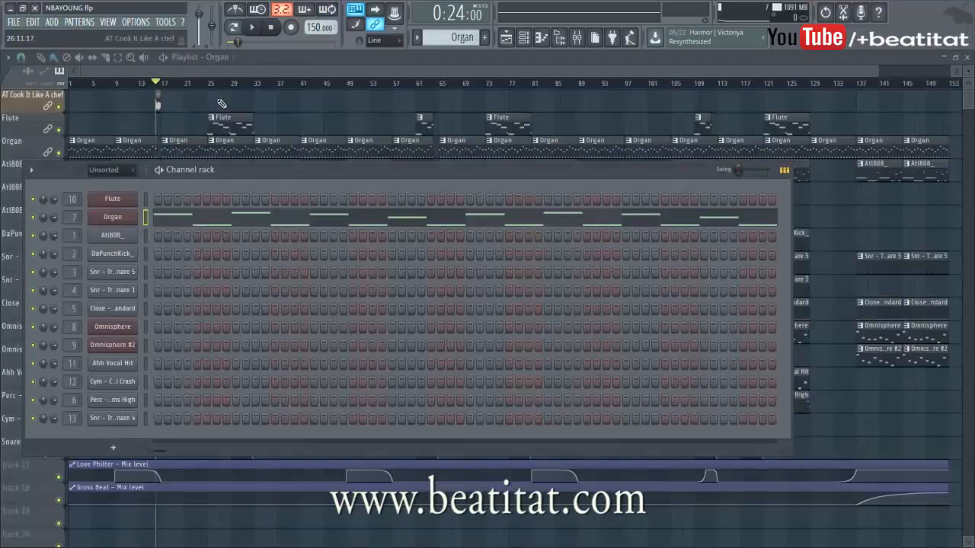
- Open the Organ channel's Nexus instrument from the channel rack and show its preset library
left_click_drag(271, 175, 315, 89)
left_click(176, 139)
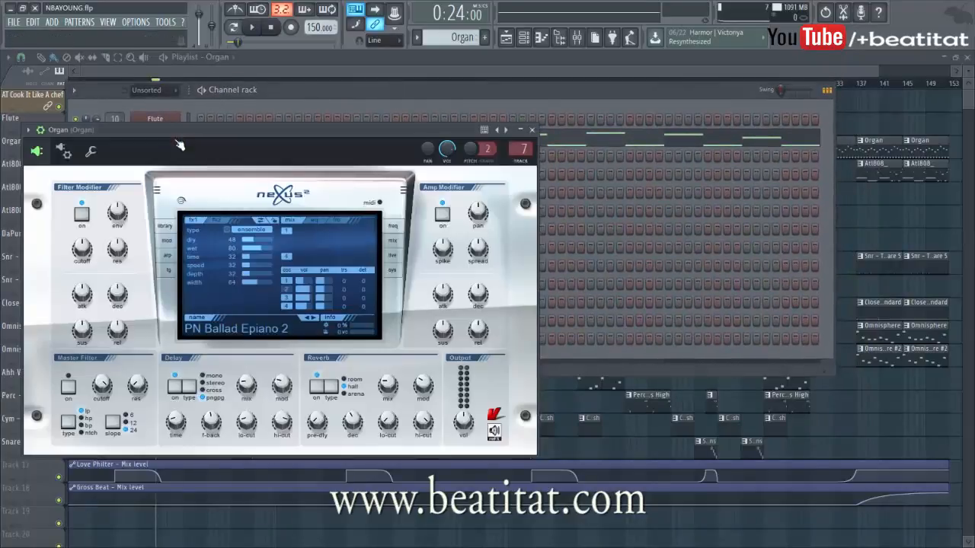
left_click(193, 220)
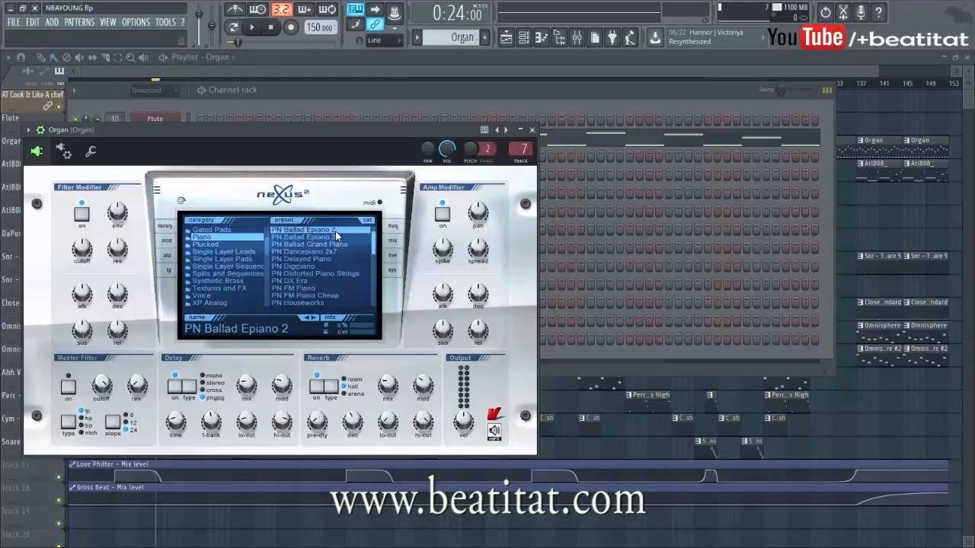
- Show the effects and mix page of the Organ's Nexus instrument and return to the playlist
left_click(390, 243)
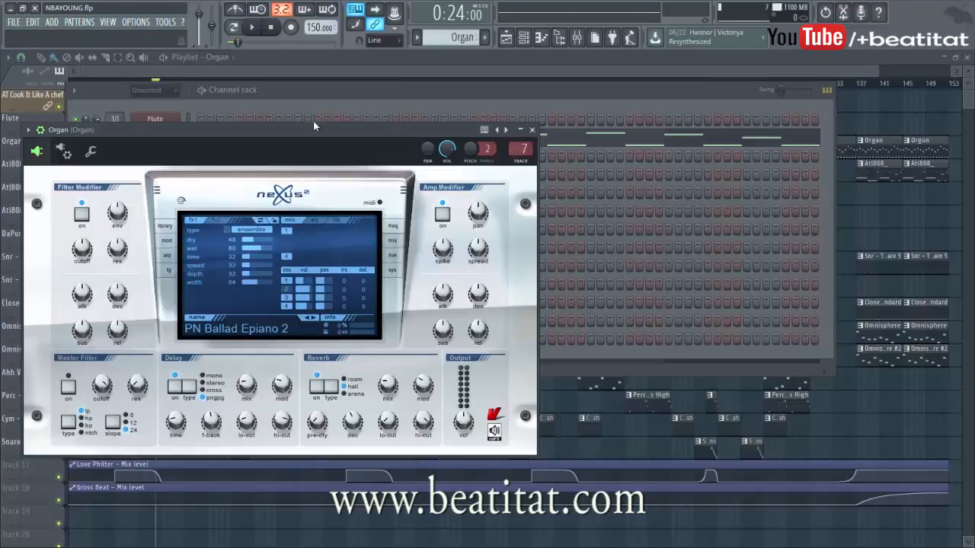
left_click(298, 65)
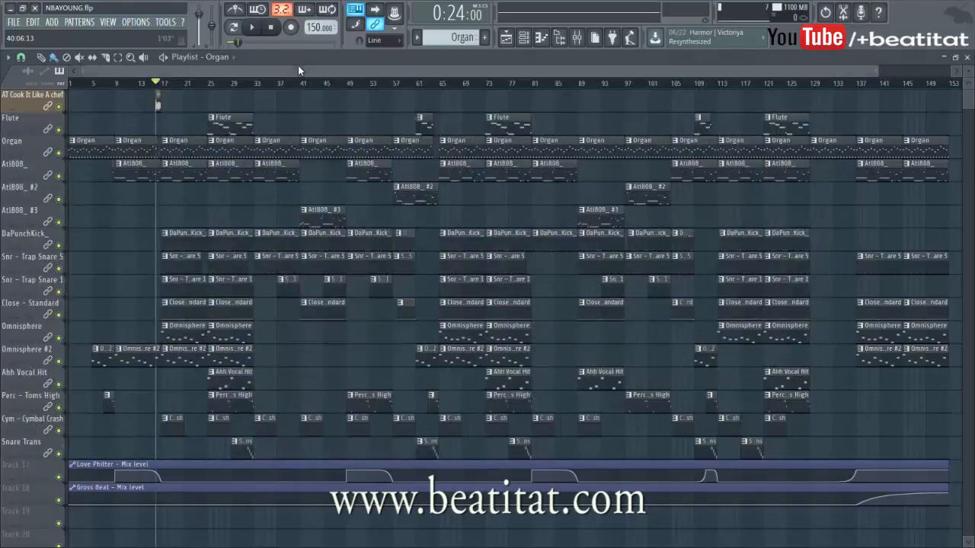
- Set the play position to bar 9 and open the Organ clip in the piano roll, showing its notes from bar 1
left_click(112, 83)
double_click(128, 147)
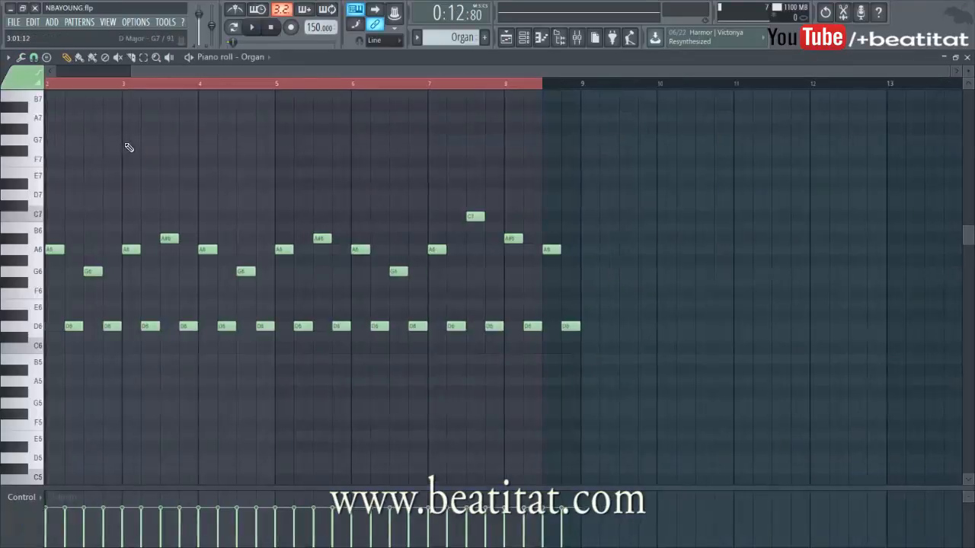
left_click_drag(185, 72, 107, 74)
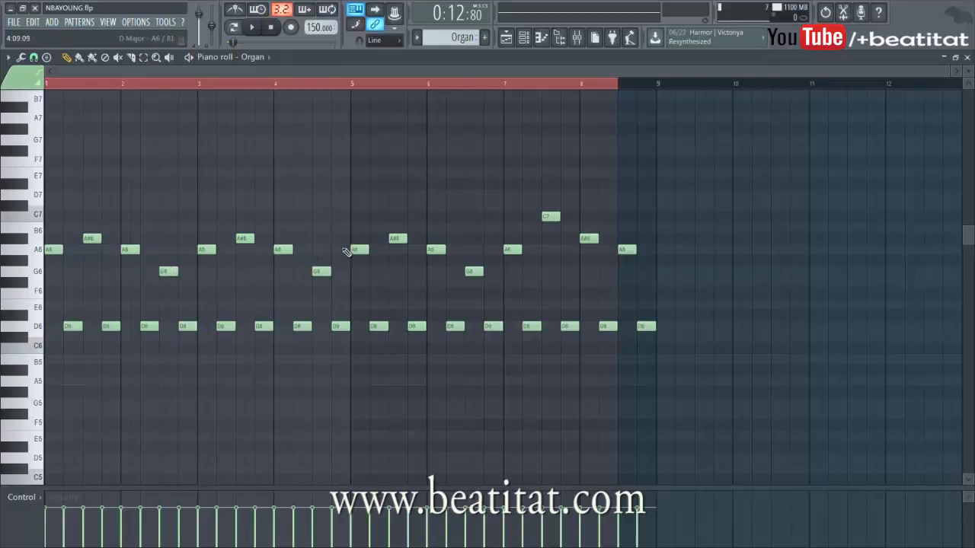
- Clear the time selection, play the Organ melody from bar 7 to its end and return to the playlist
left_click(509, 86)
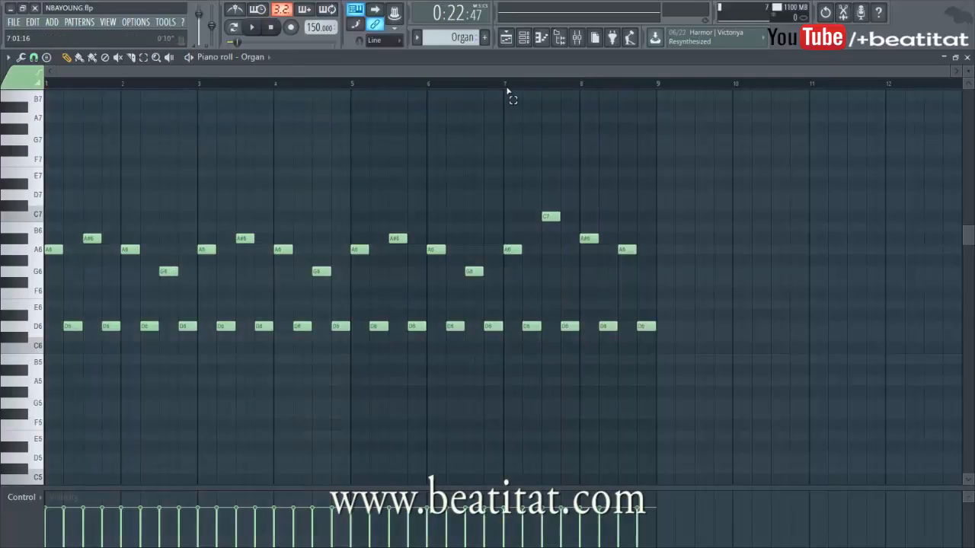
left_click(505, 88)
left_click(501, 87)
key("space")
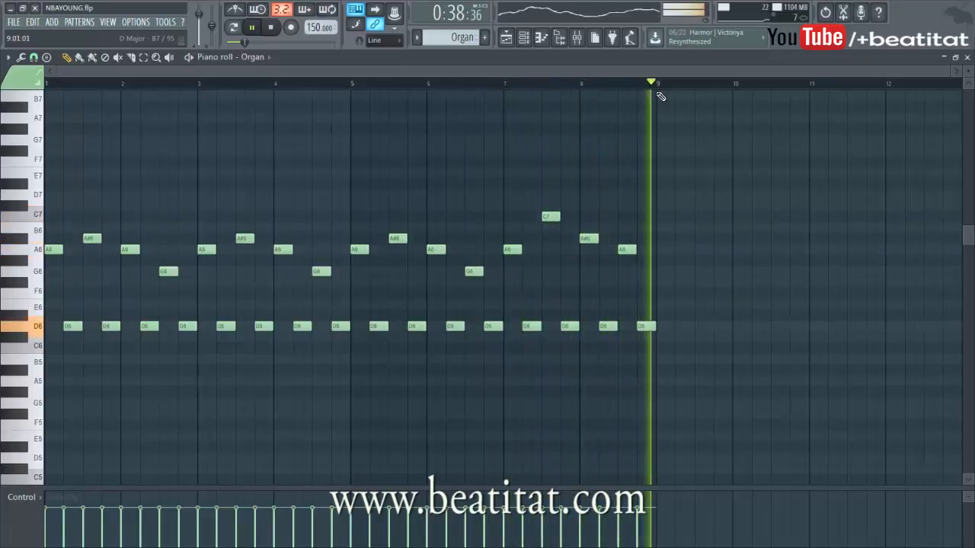
key("space")
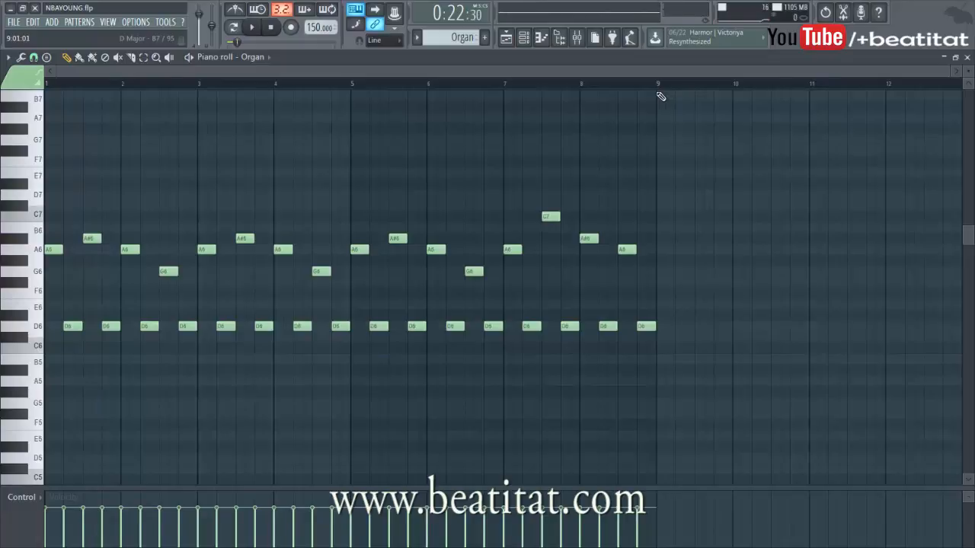
left_click(278, 28)
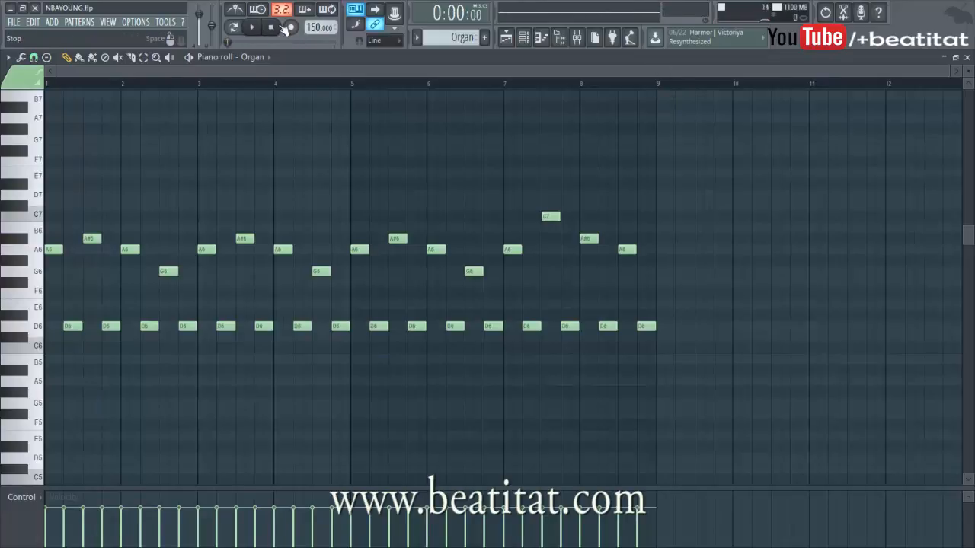
key("F7")
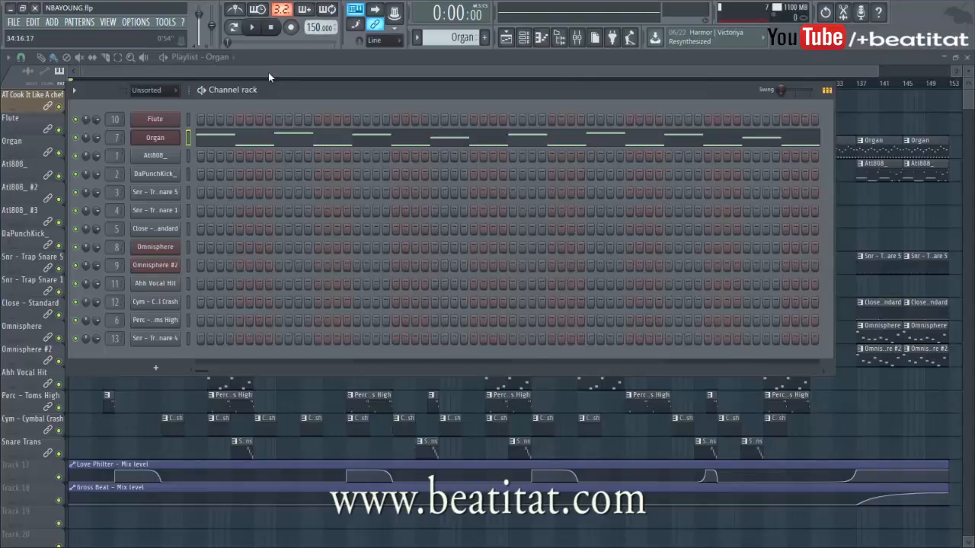
key("F6")
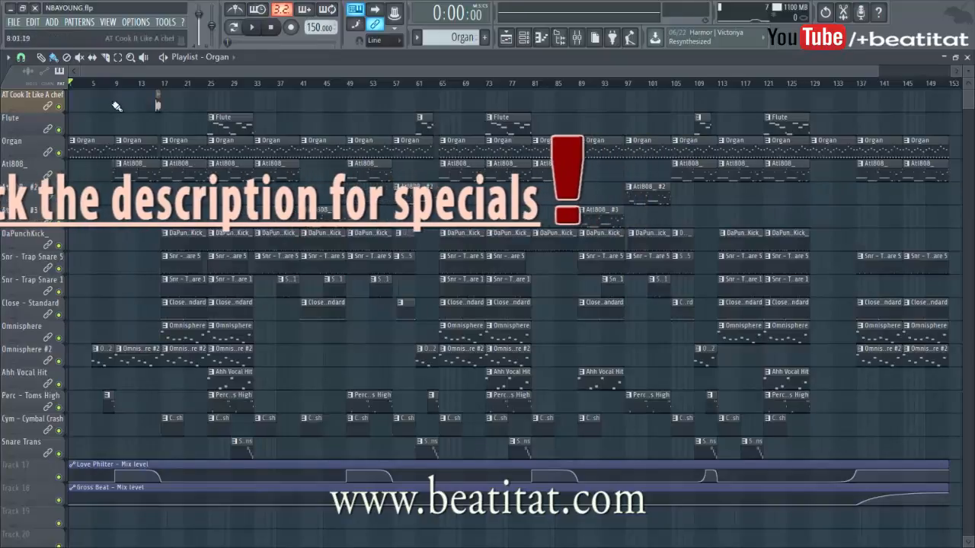
- Move the play position to bar 9 and examine the Omnisphere #2 clip's notes in the piano roll
key("space")
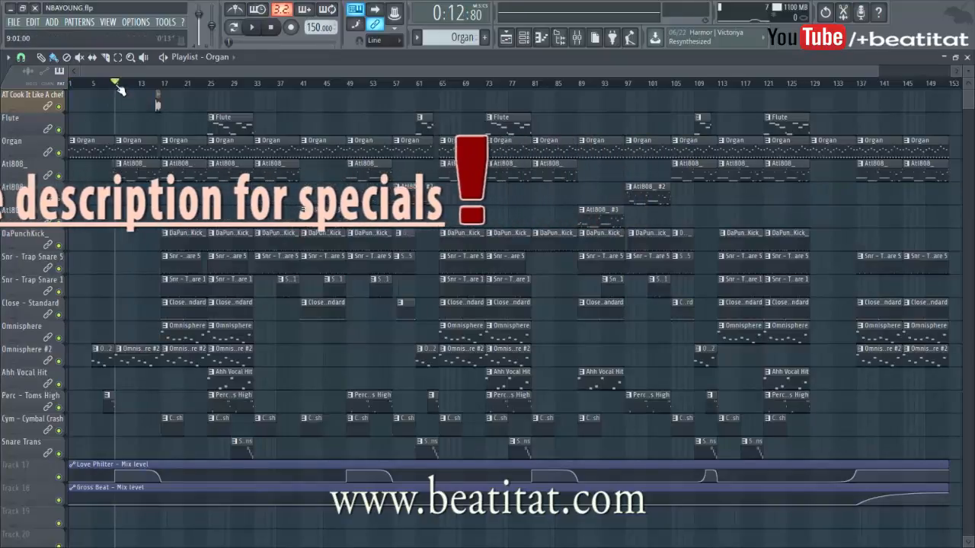
double_click(124, 364)
left_click_drag(133, 73, 55, 74)
key("Escape")
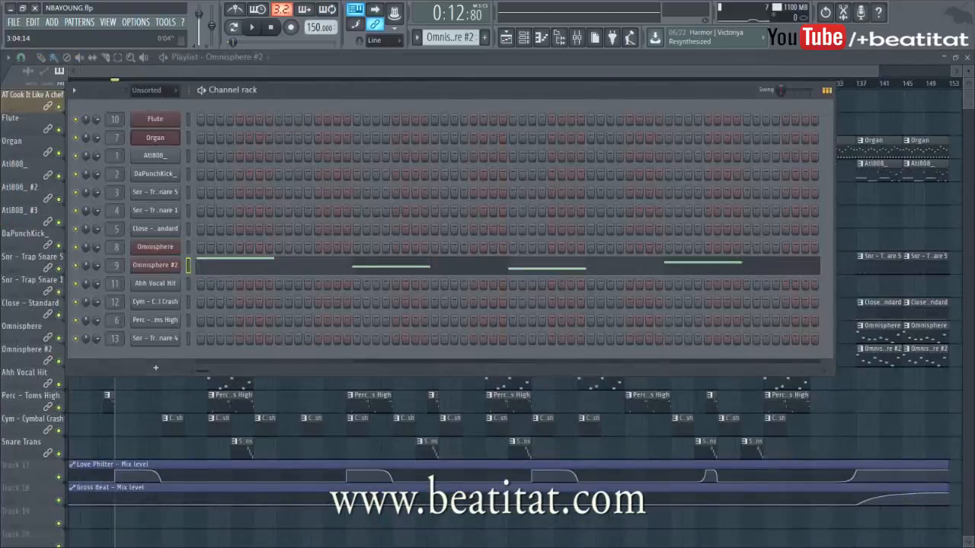
- Open the Omnisphere #2 channel's instrument to view its patch and bring the channel rack back in front
left_click(146, 267)
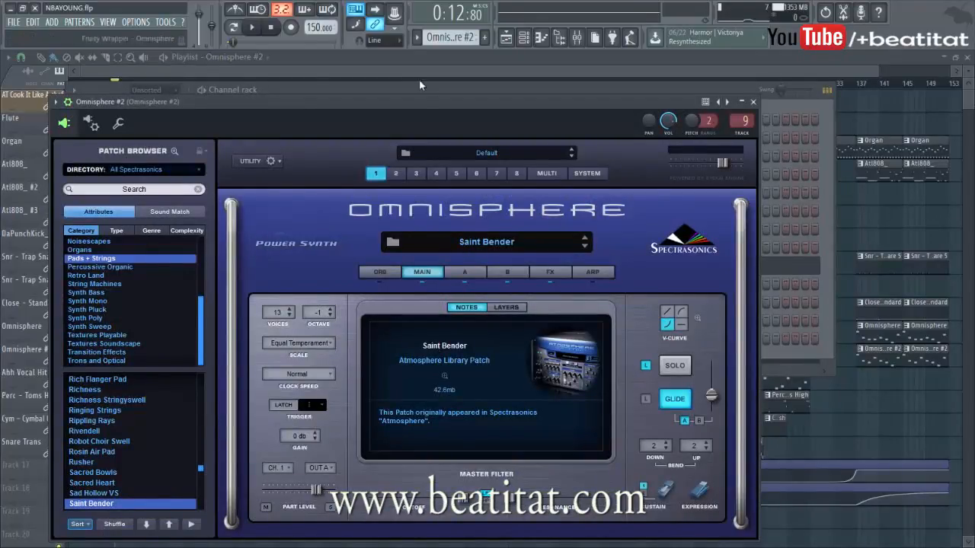
left_click_drag(403, 89, 371, 51)
- Play the Omnisphere #2 pattern in pattern mode while viewing its notes in the piano roll, and stop playback
left_click(233, 26)
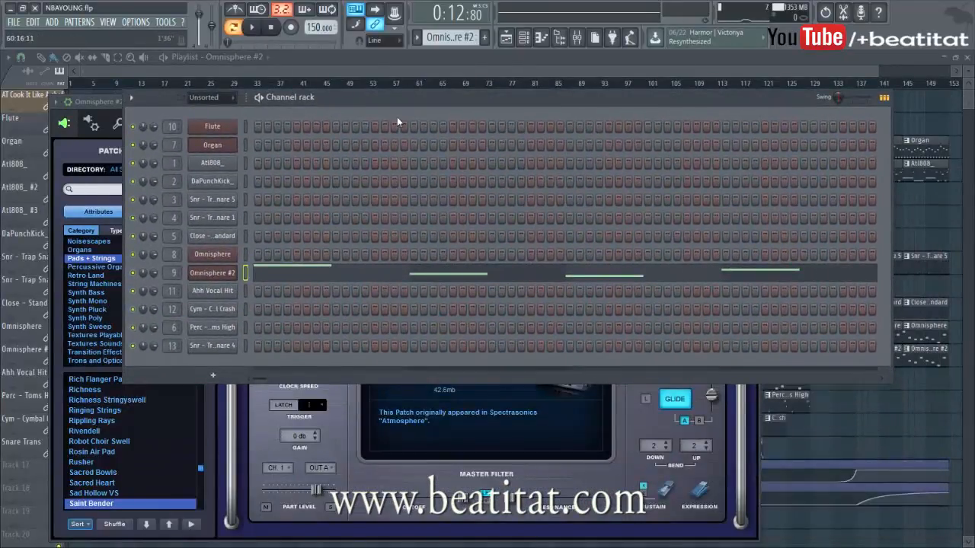
left_click(255, 30)
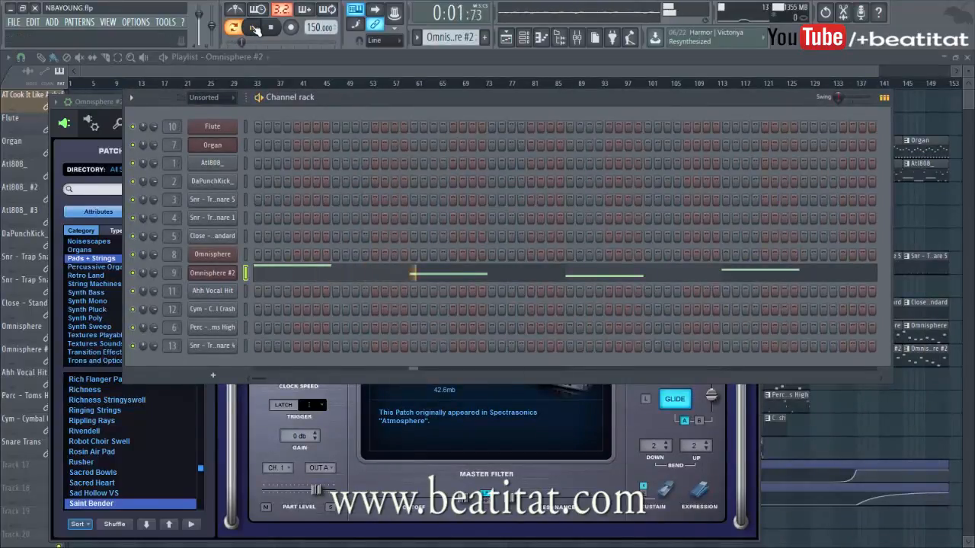
left_click(306, 254)
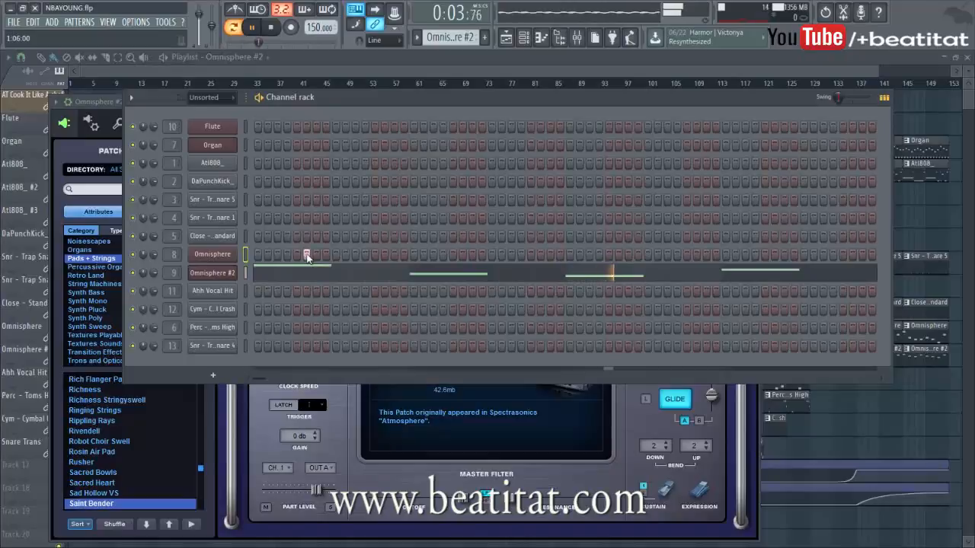
left_click(306, 268)
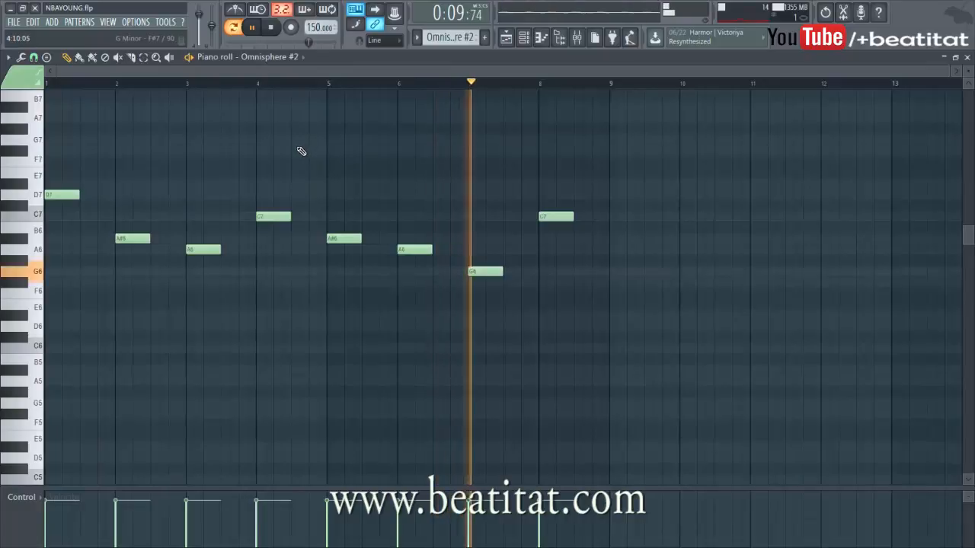
left_click(281, 36)
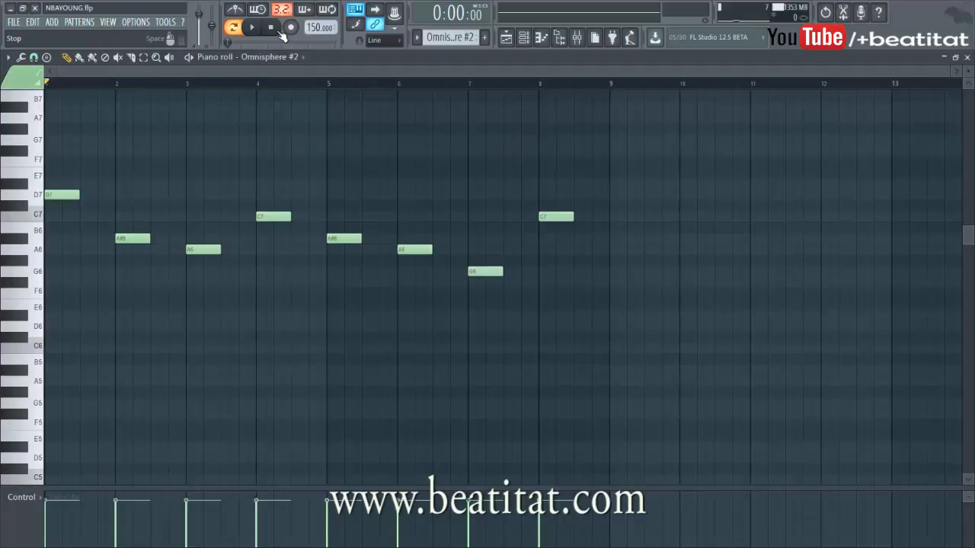
key("Escape")
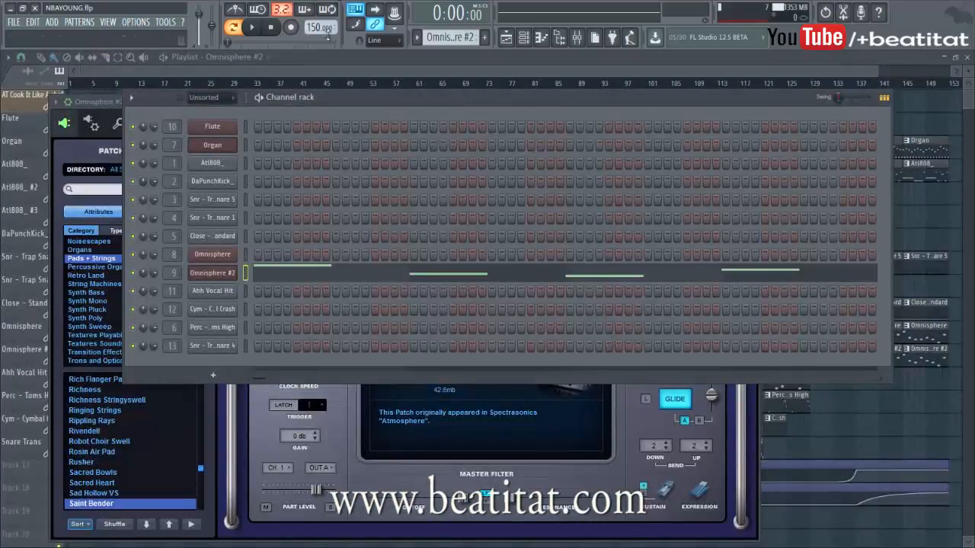
- Return to the playlist, set the play position to bar 17 and examine the Omnisphere clip in the piano roll
left_click(328, 58)
left_click(115, 83)
left_click(162, 84)
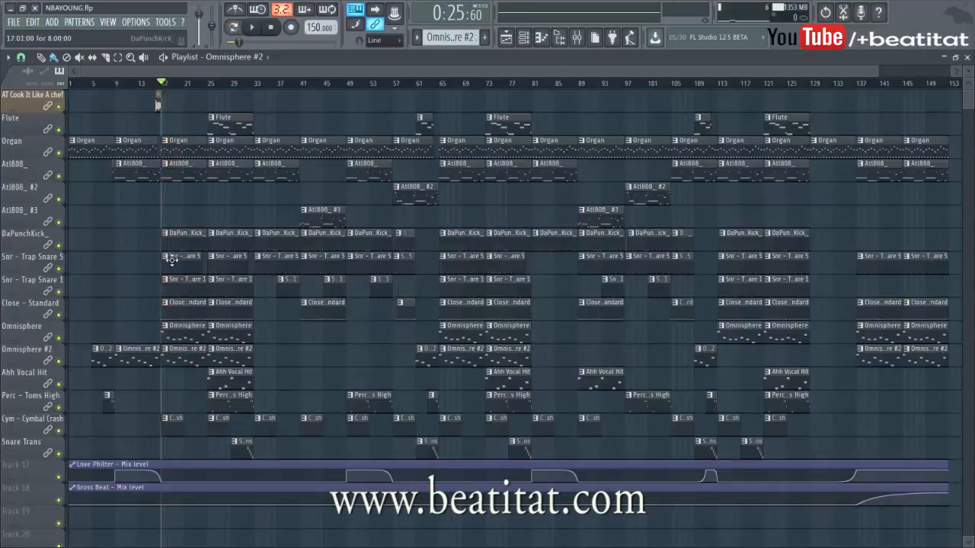
double_click(176, 325)
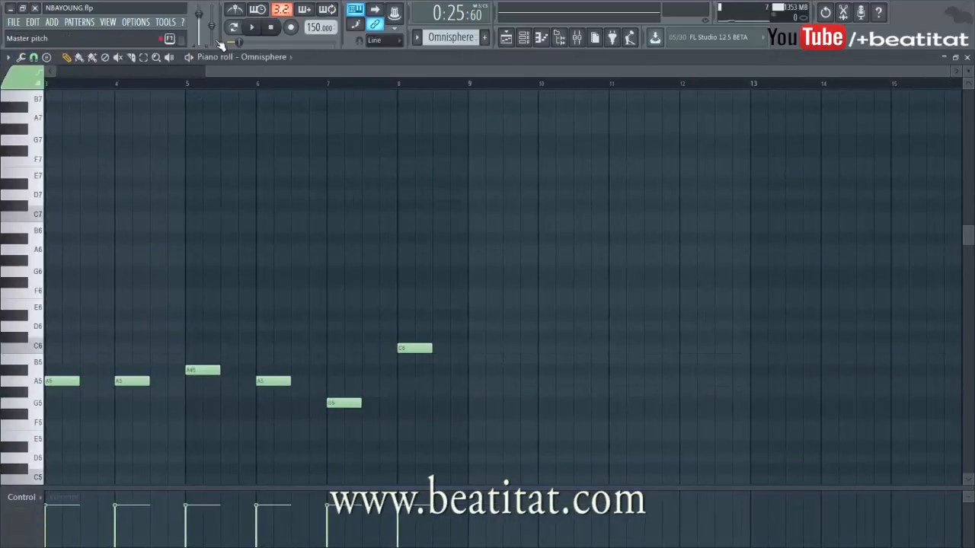
key("Escape")
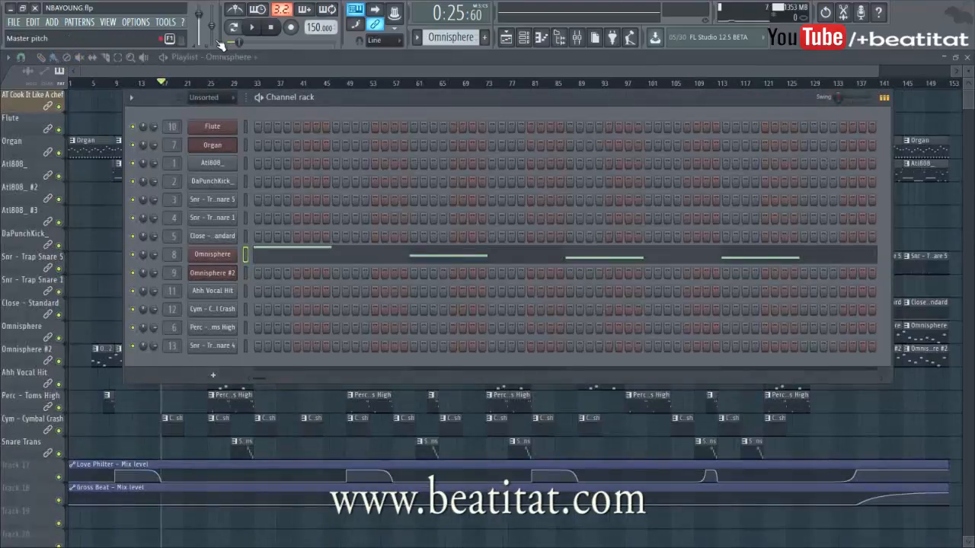
- Play the Omnisphere pattern while showing the effects on its mixer track, and stop playback
left_click(262, 98)
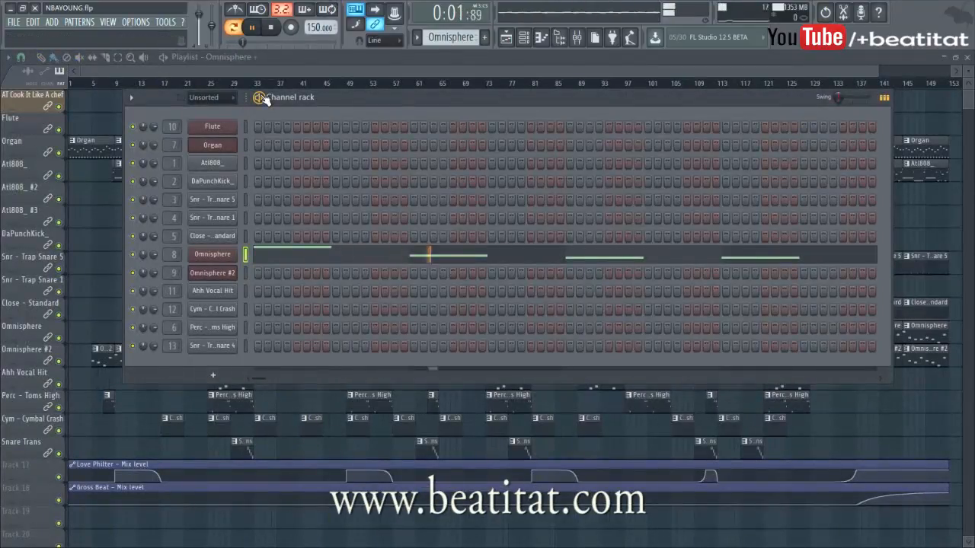
left_click(577, 36)
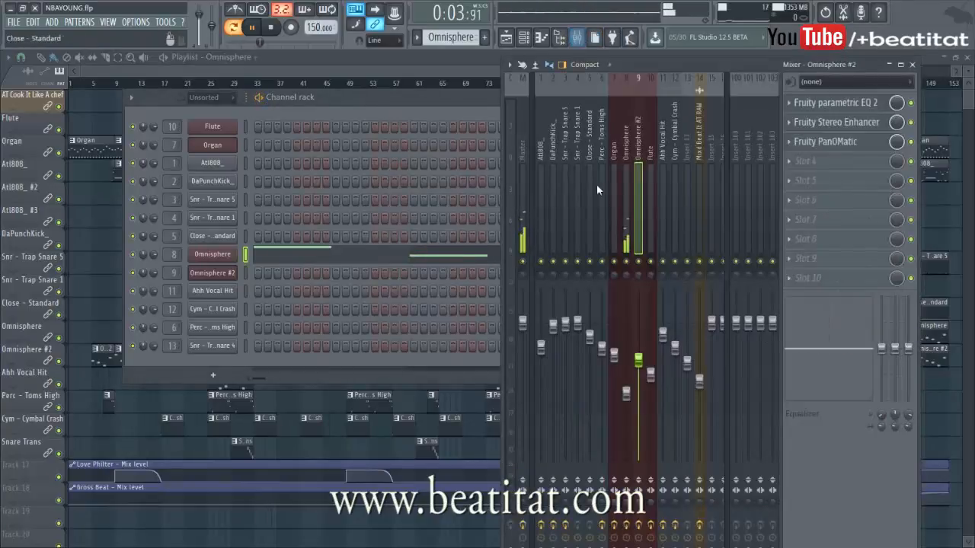
left_click(627, 219)
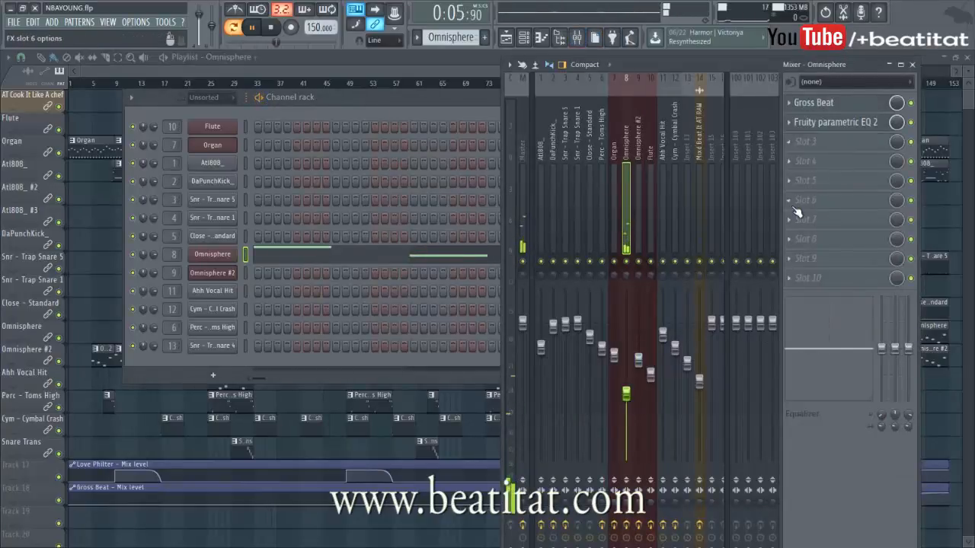
key("space")
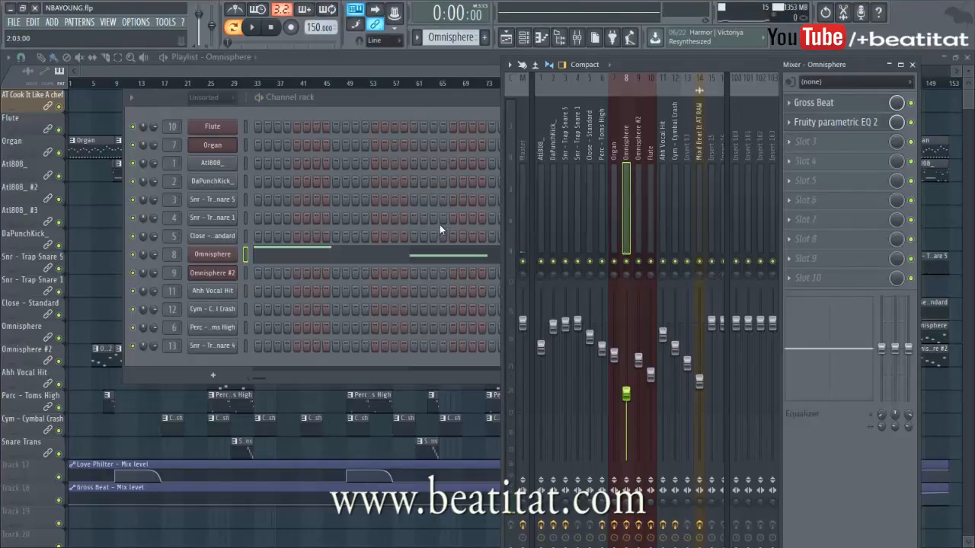
- Examine the Omnisphere track's Gross Beat effect and the Omnisphere channel's instrument, and return to the playlist
left_click_drag(383, 103, 263, 220)
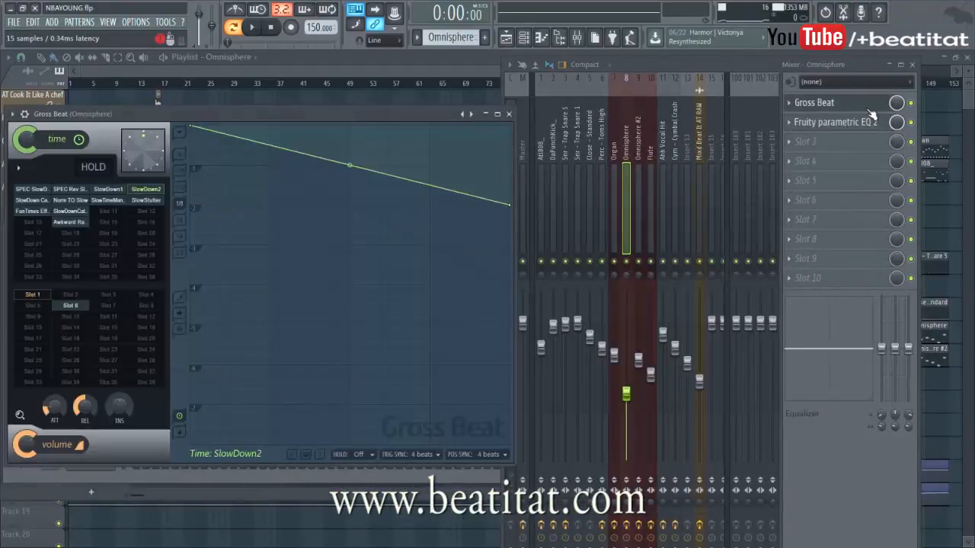
left_click(876, 104)
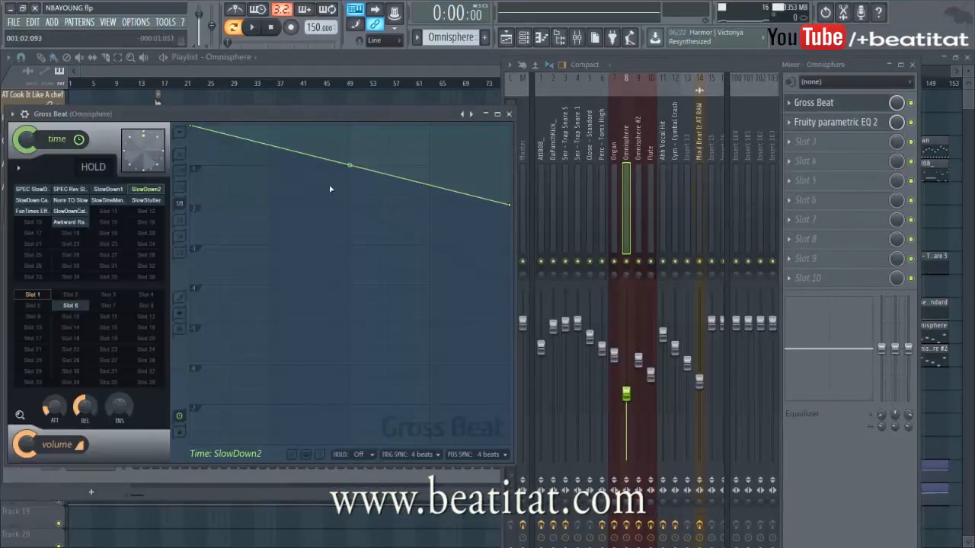
left_click(508, 114)
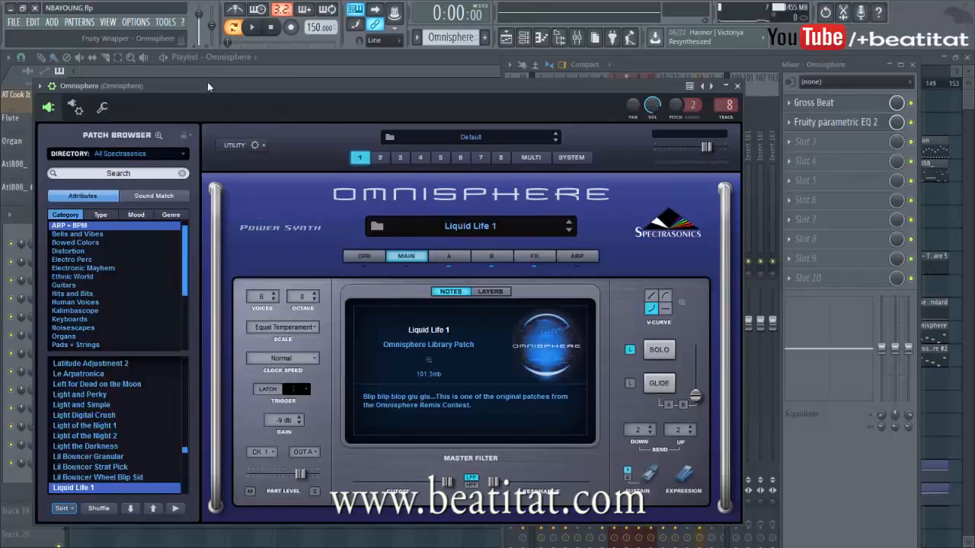
left_click(277, 67)
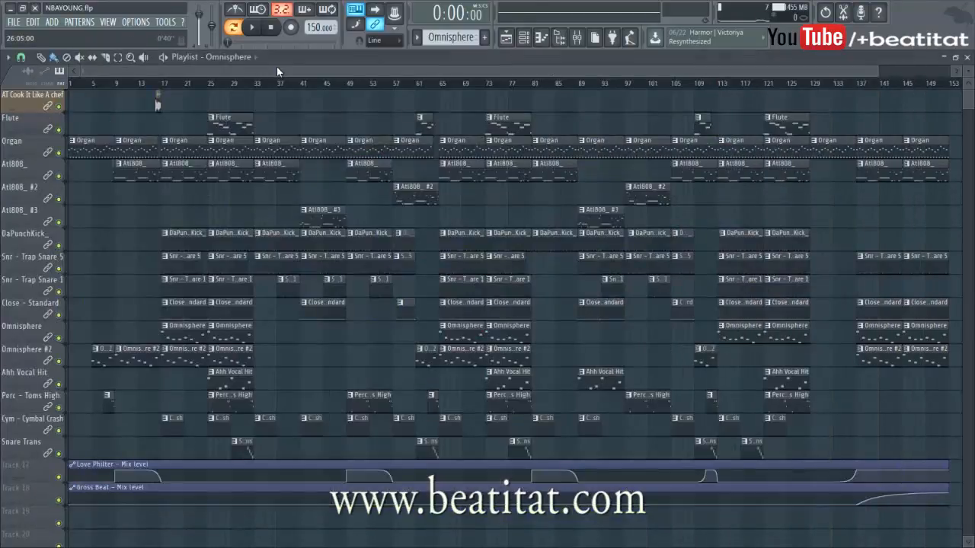
- Play the Omnisphere pattern with Gross Beat bypassed on its mixer track, and again with the effect enabled
left_click(576, 37)
left_click(911, 102)
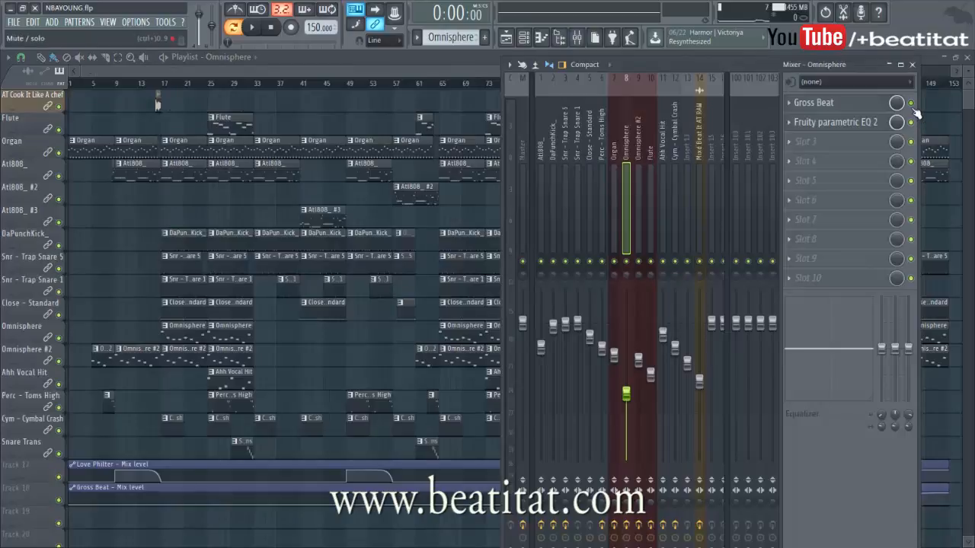
left_click(252, 27)
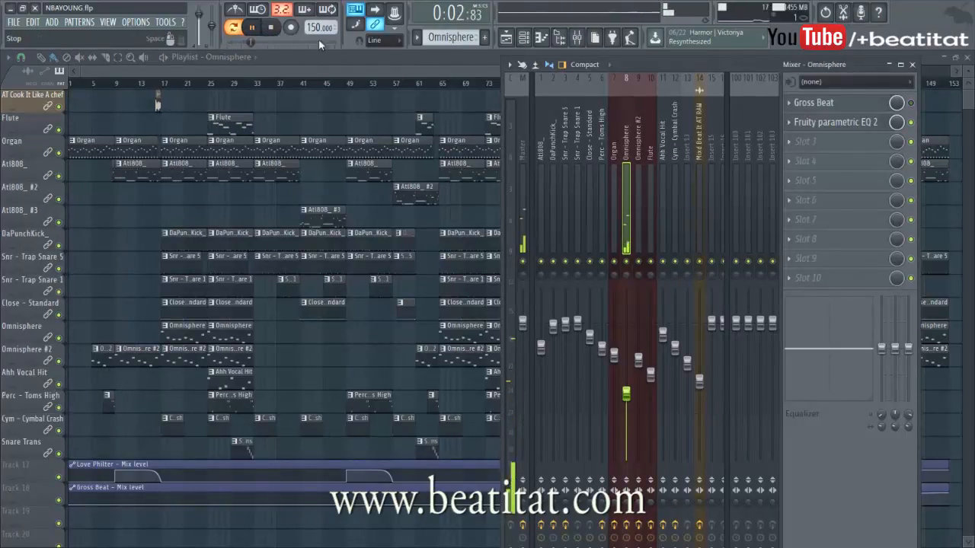
left_click(274, 28)
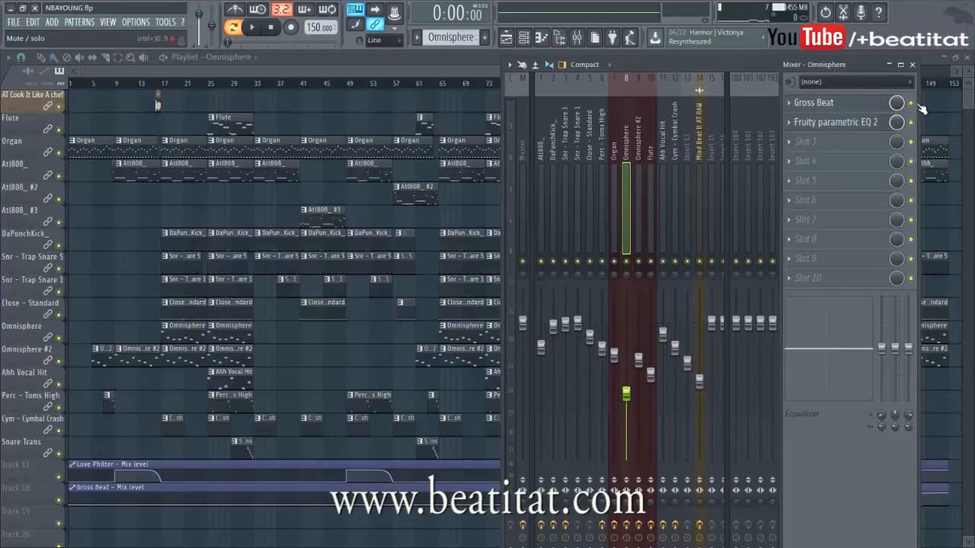
key("space")
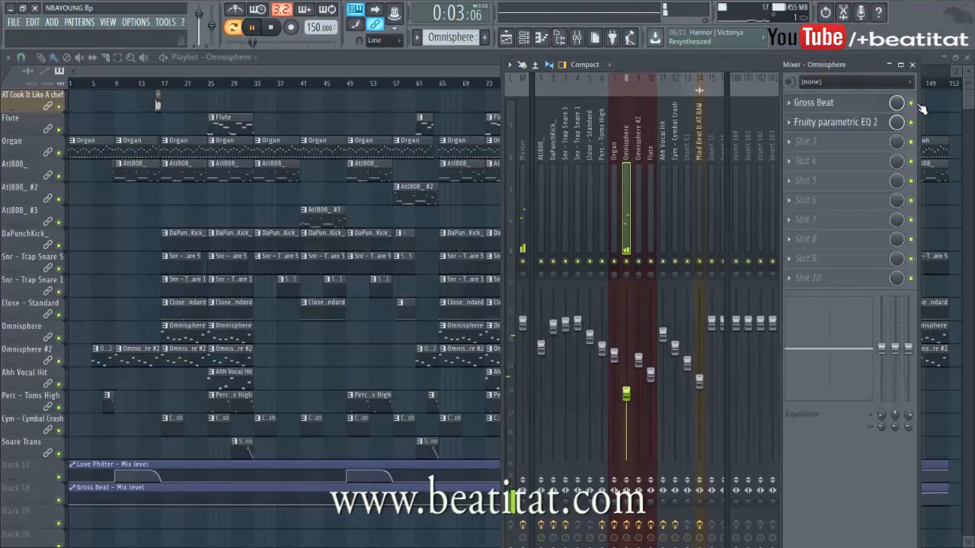
key("space")
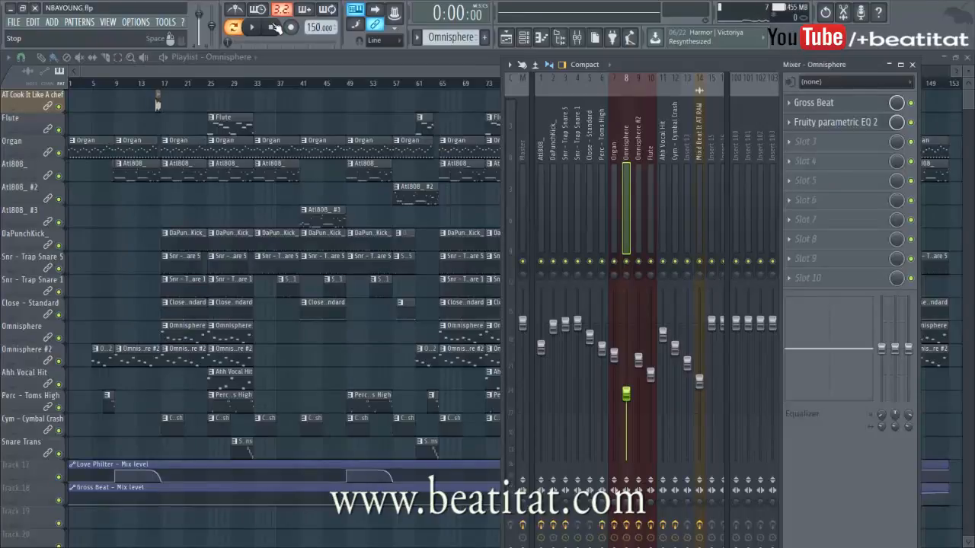
- Open the first Atl808_ pattern in the piano roll, examine its notes and play it briefly
double_click(182, 162)
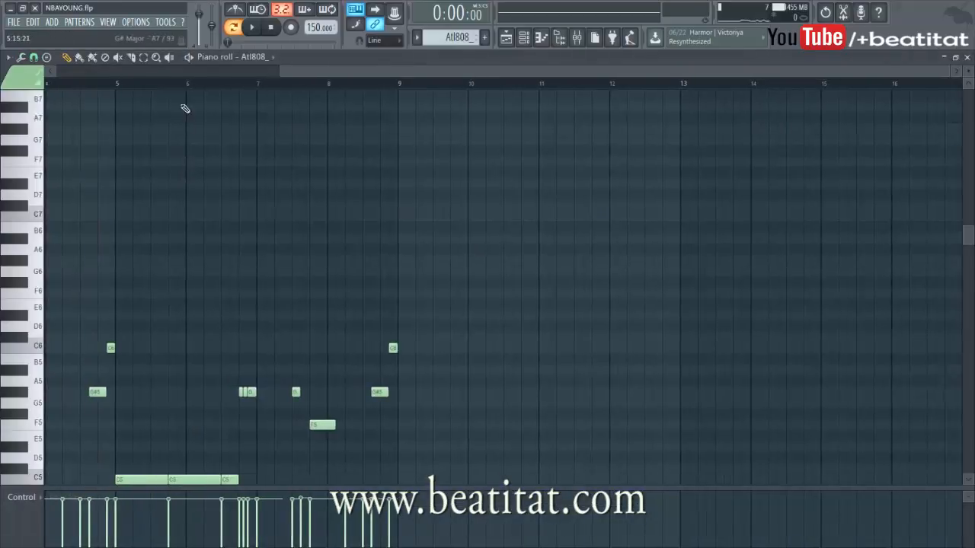
scroll(150, 230, "down", 4)
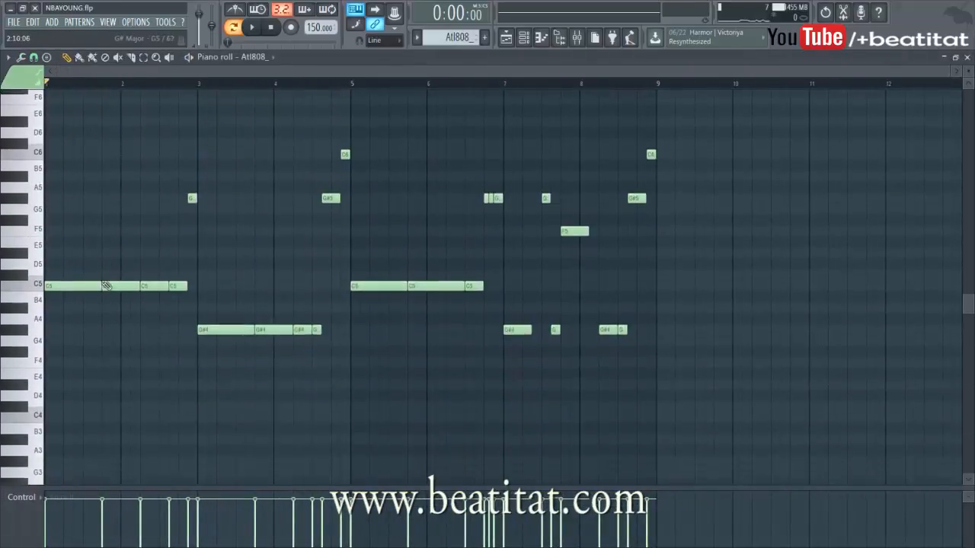
key("F7")
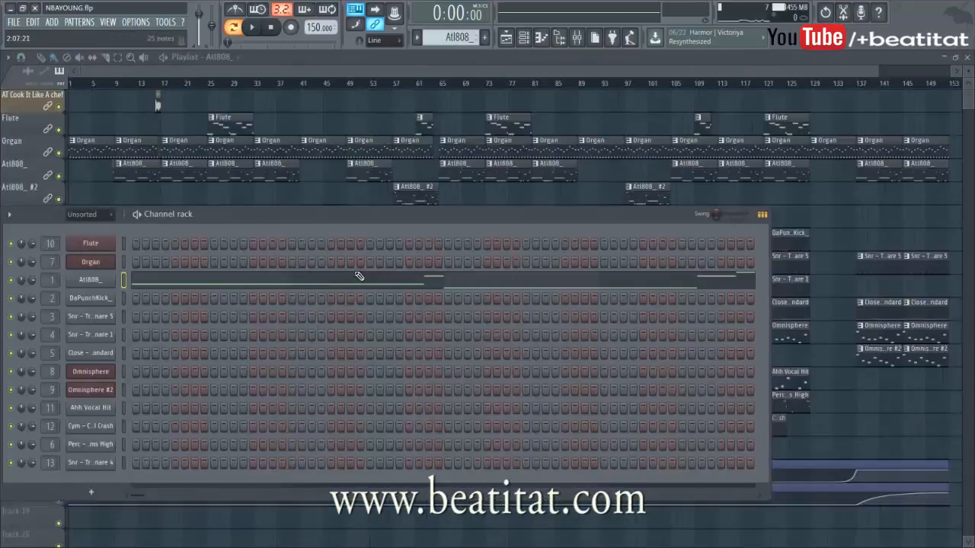
left_click_drag(285, 212, 328, 194)
left_click(269, 268)
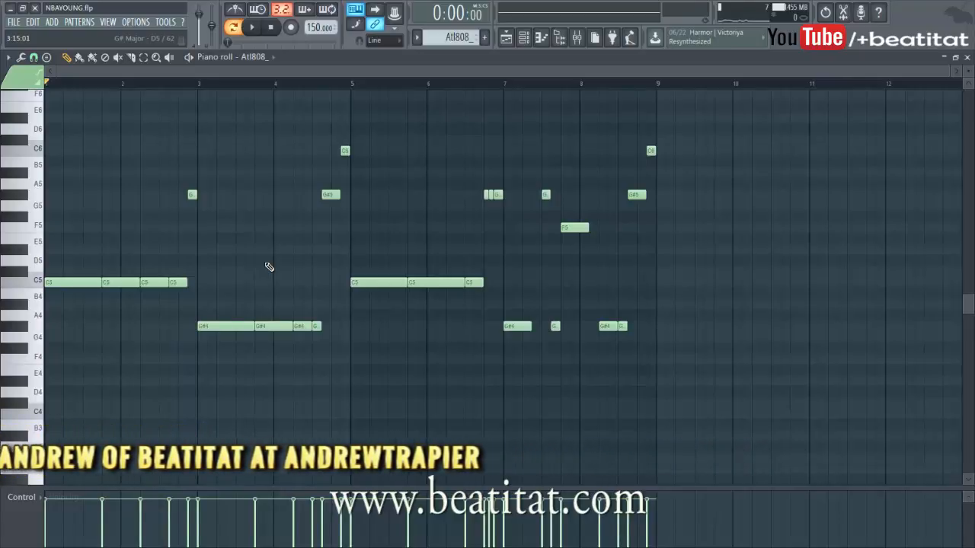
key("space")
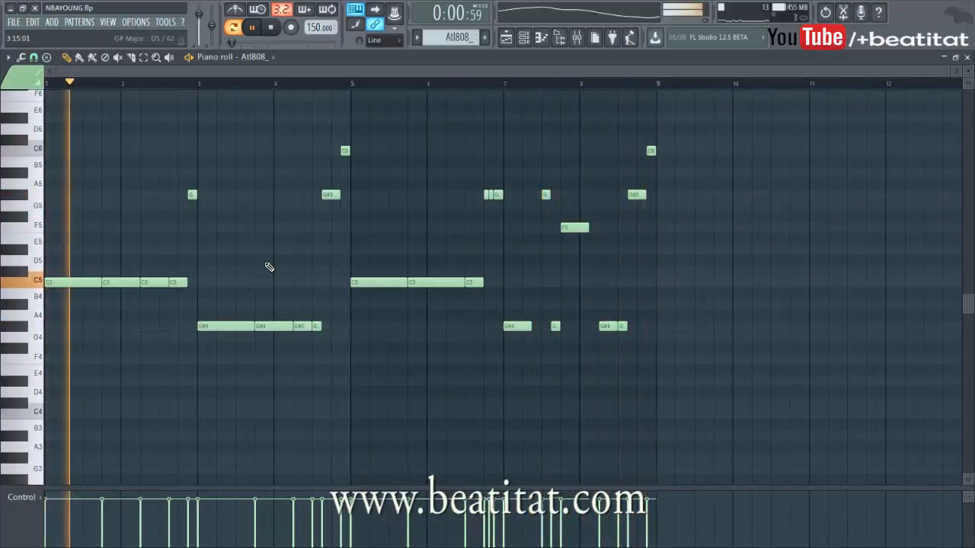
key("space")
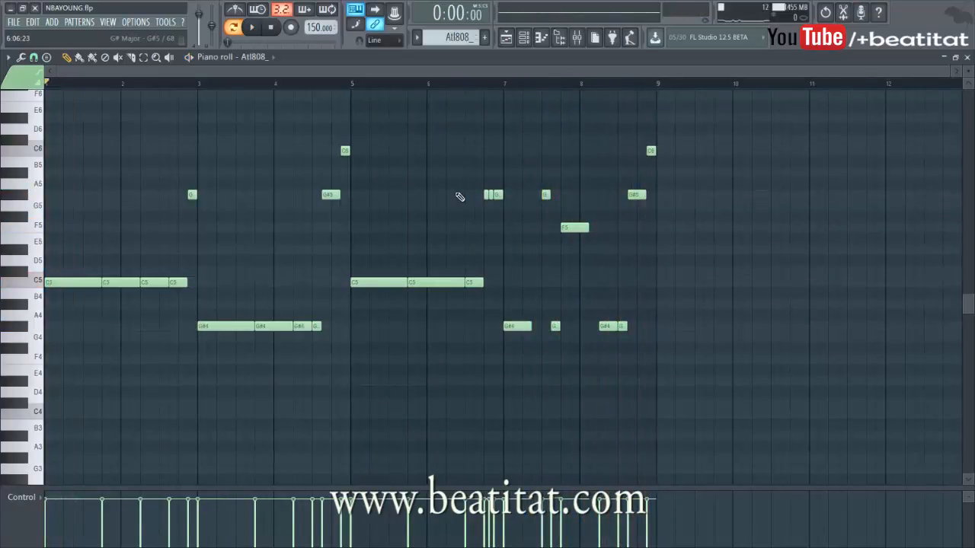
- Examine the Atl808_ channel's sample and volume envelope settings, and return to the playlist
key("F7")
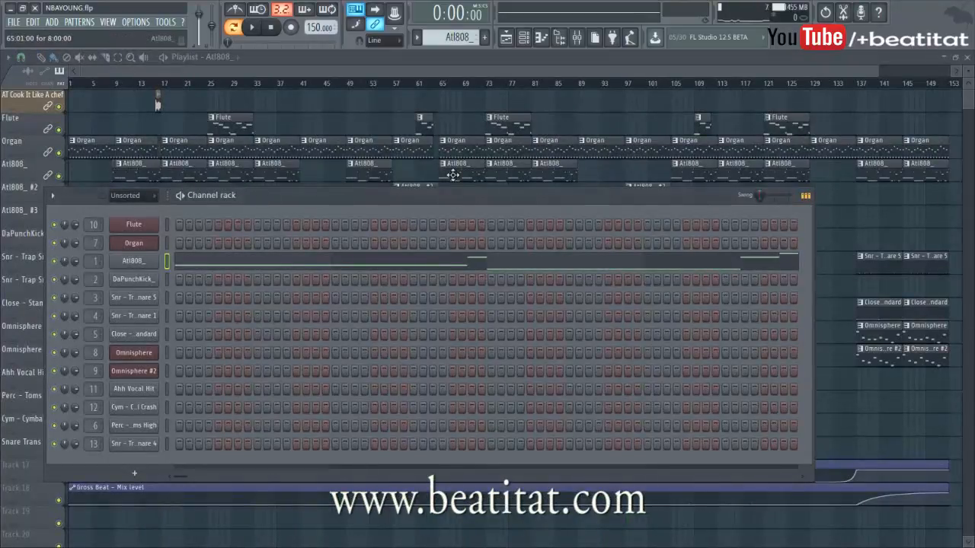
left_click(133, 260)
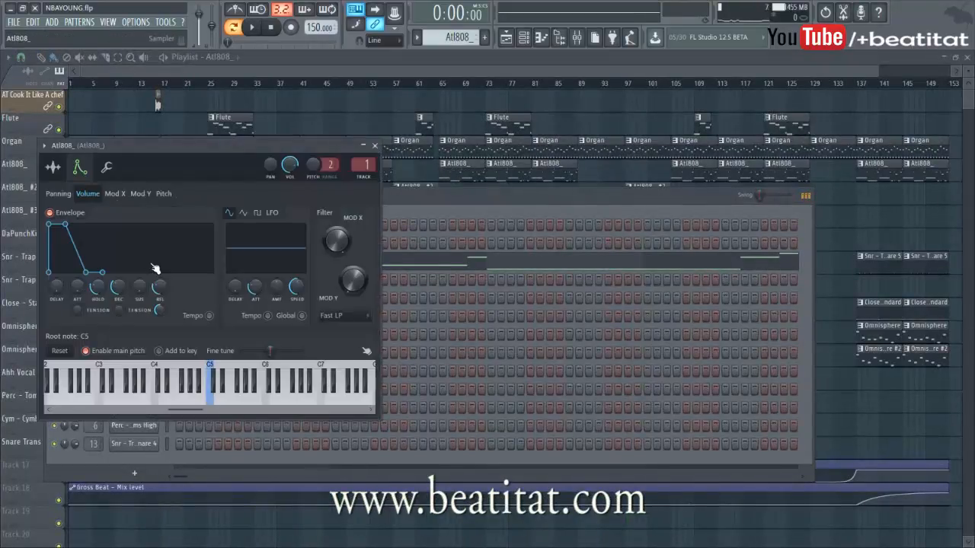
left_click(53, 166)
left_click(87, 171)
left_click(232, 69)
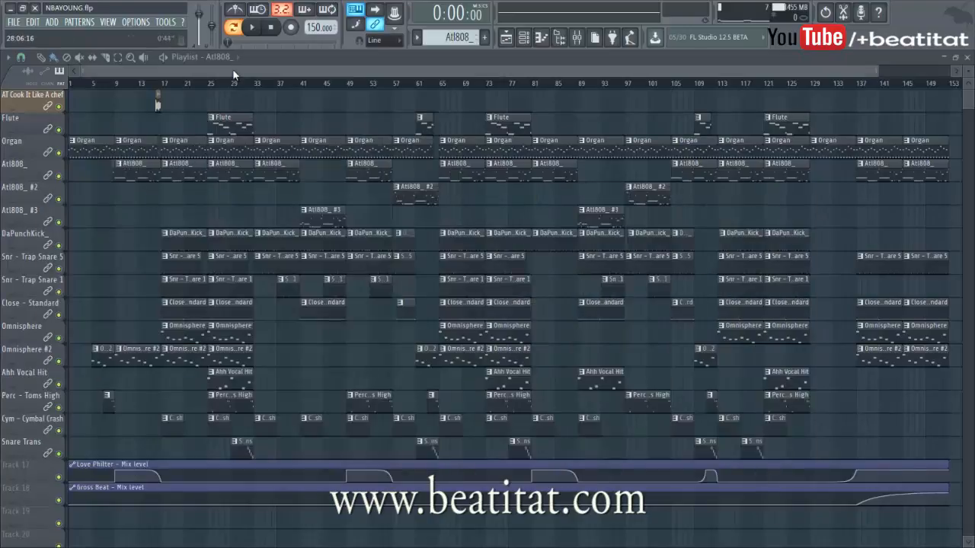
- Set the play position to bar 17, open the Atl808_ #3 pattern in the piano roll and play it
left_click(163, 82)
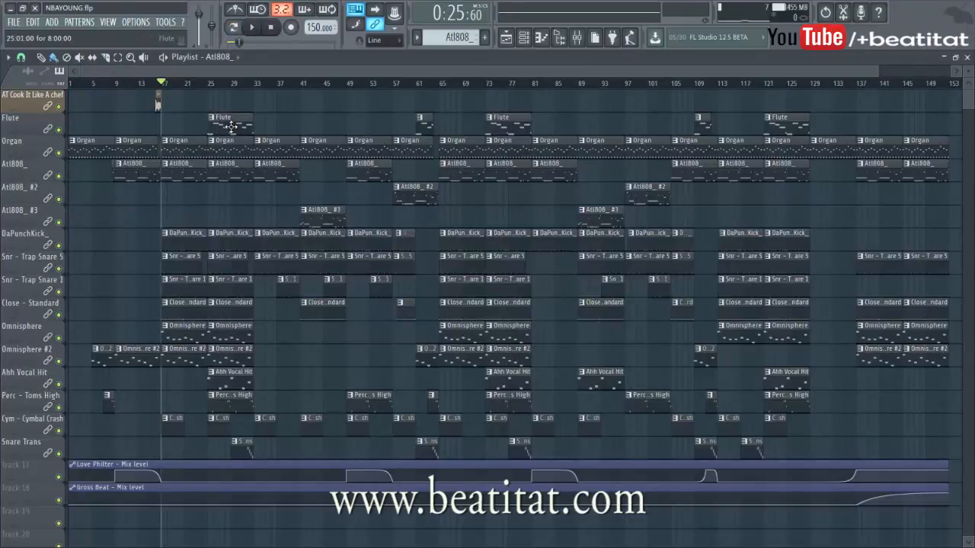
double_click(335, 221)
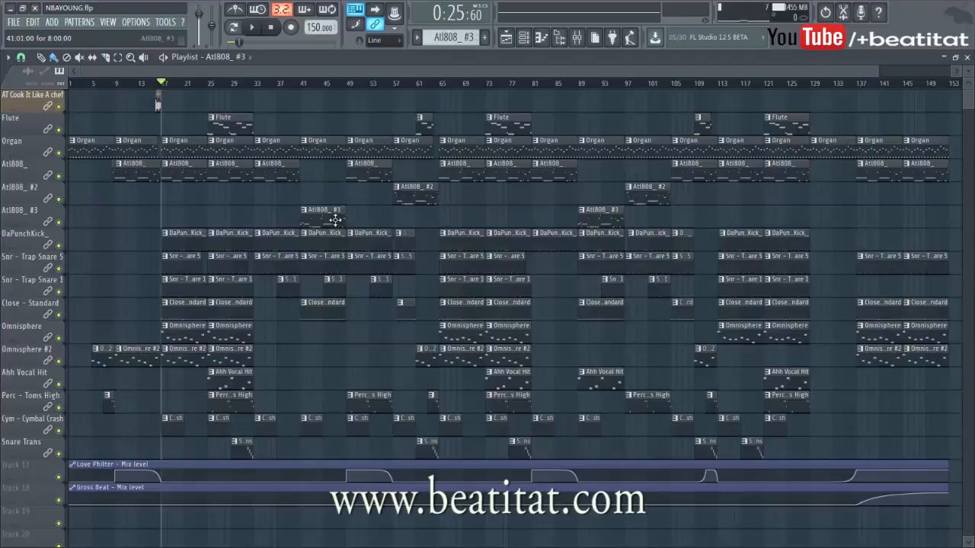
left_click_drag(504, 72, 57, 72)
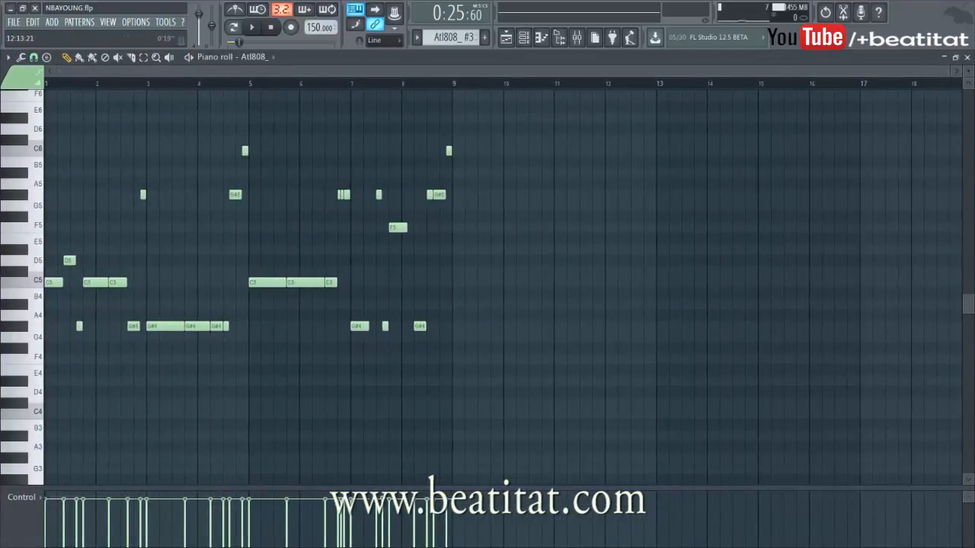
left_click(254, 28)
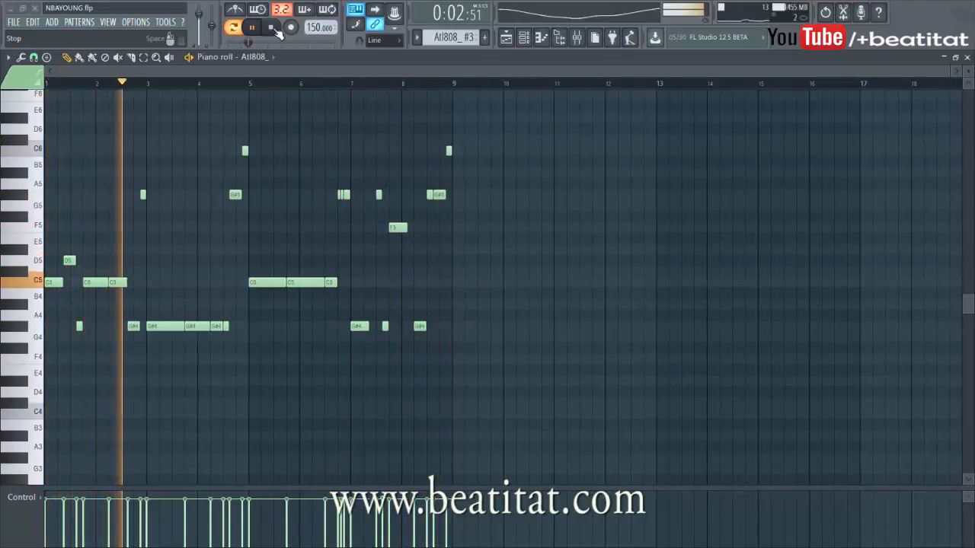
left_click(273, 27)
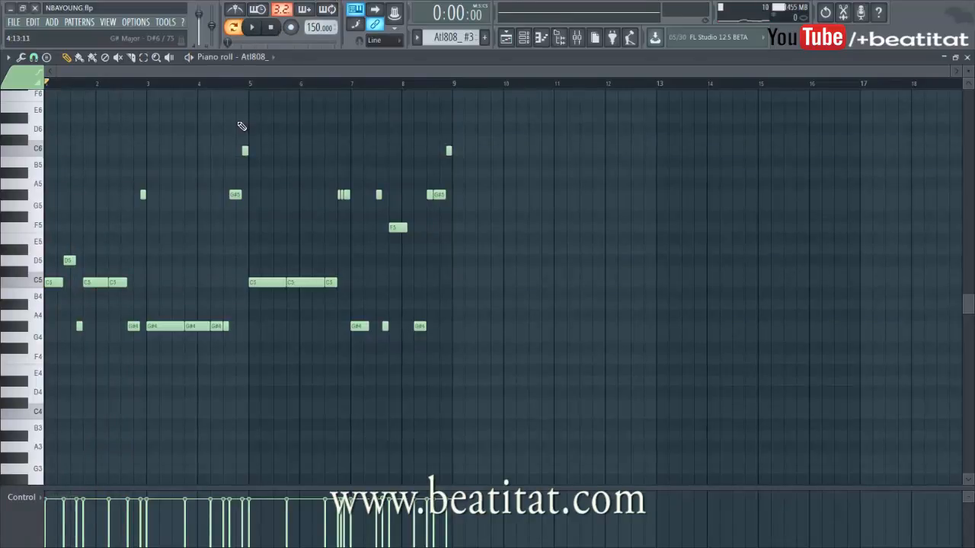
- Return to the playlist, open the Atl808_ #2 pattern in the piano roll and play it
key("F7")
key("minus")
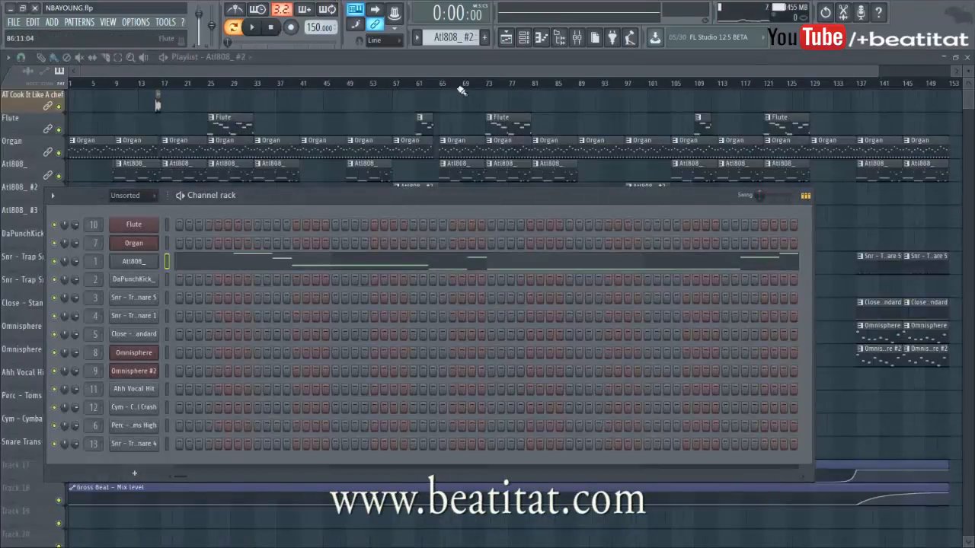
left_click(292, 67)
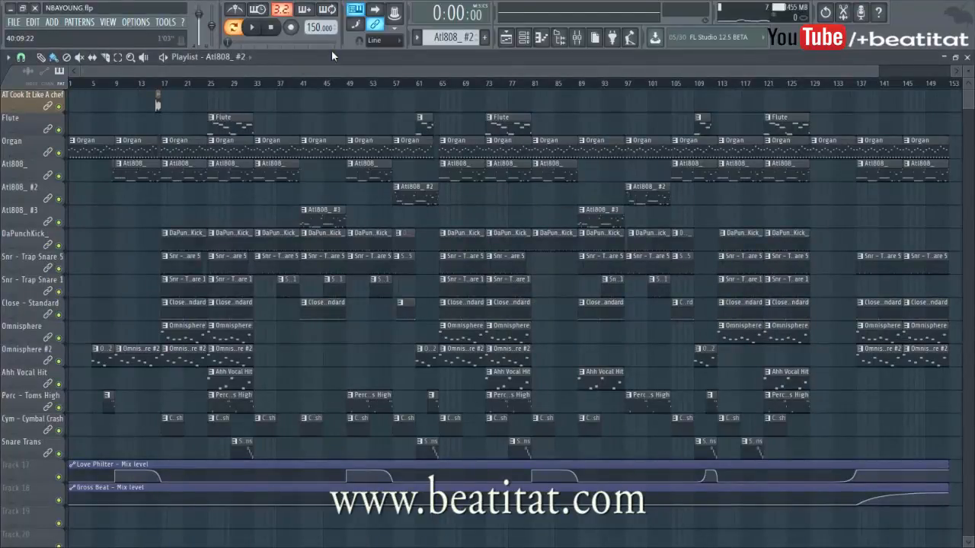
double_click(424, 201)
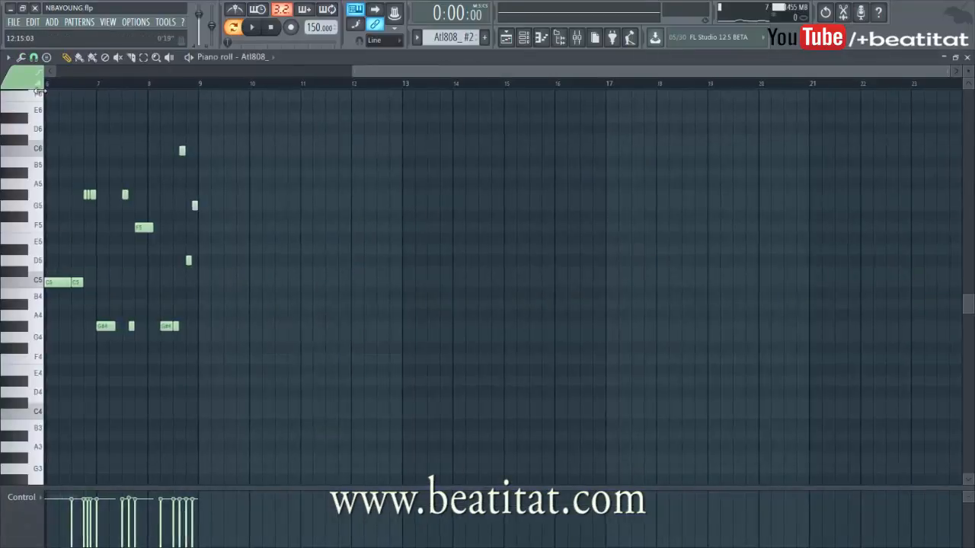
left_click(253, 29)
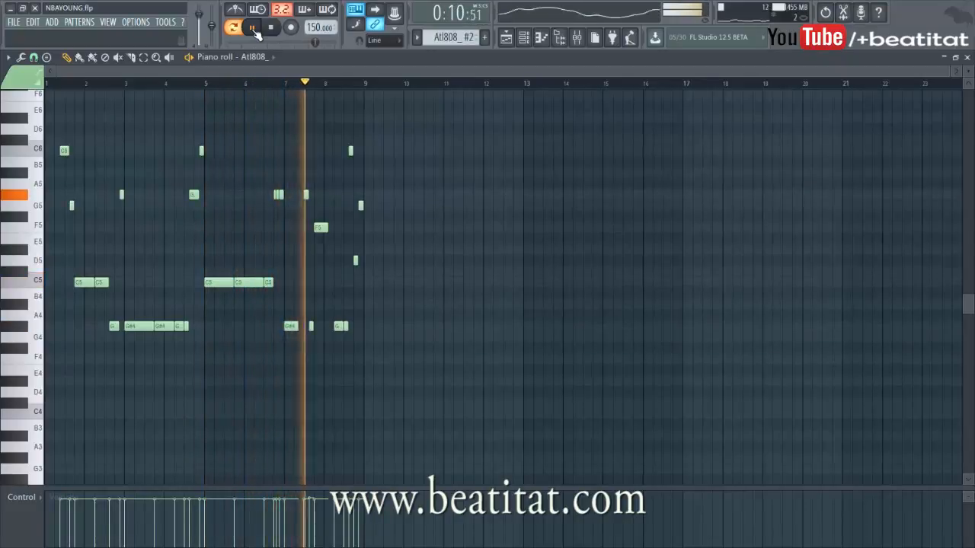
left_click(271, 28)
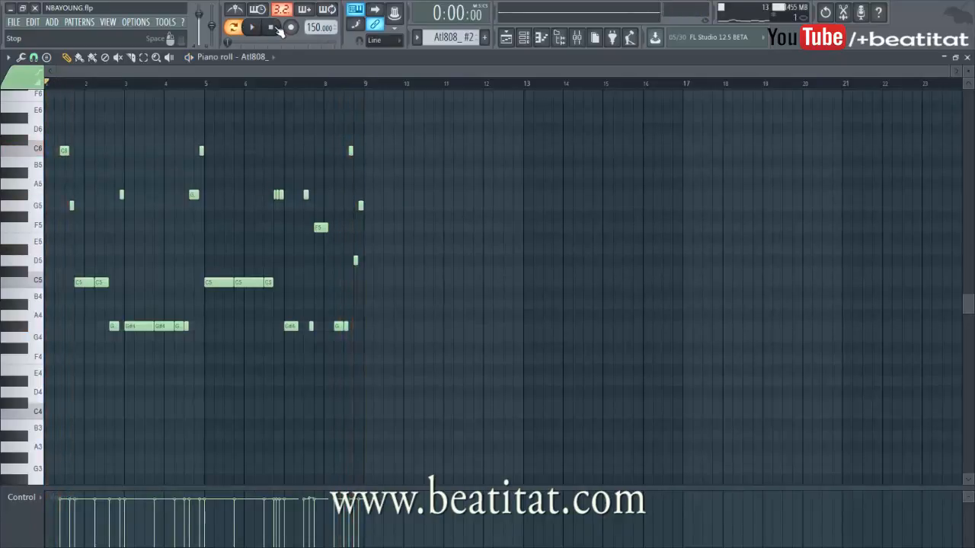
- Open the Flute pattern in the piano roll, examine and play its melody, and close the piano roll
key("F7")
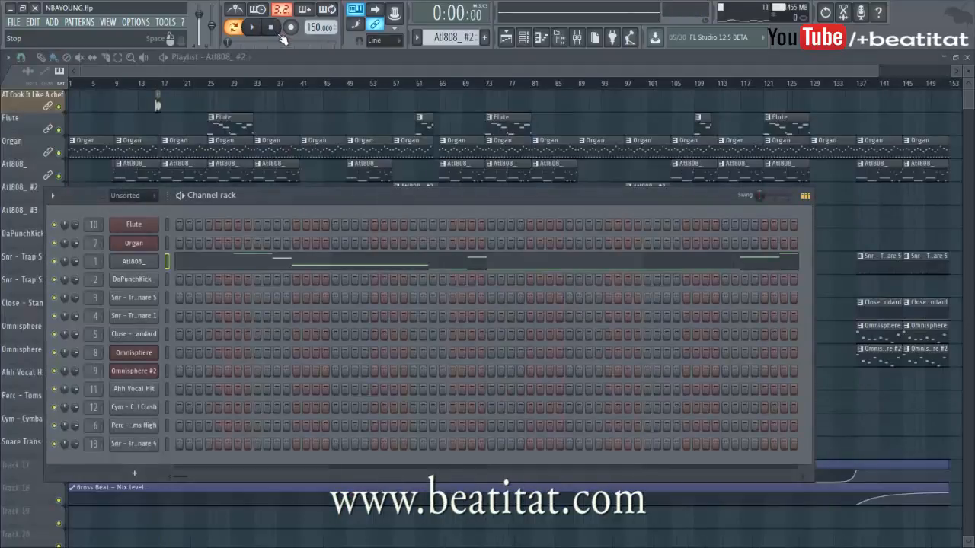
double_click(224, 119)
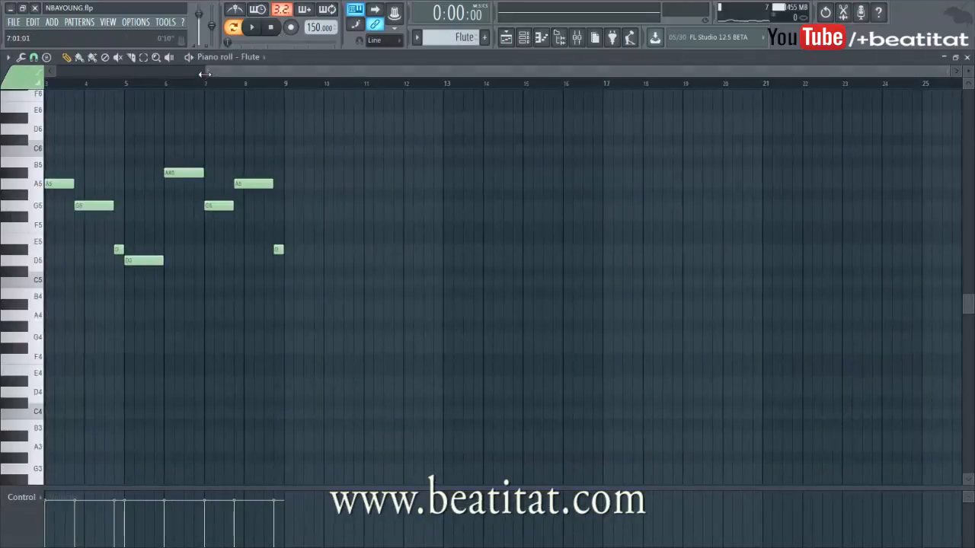
left_click_drag(203, 71, 54, 71)
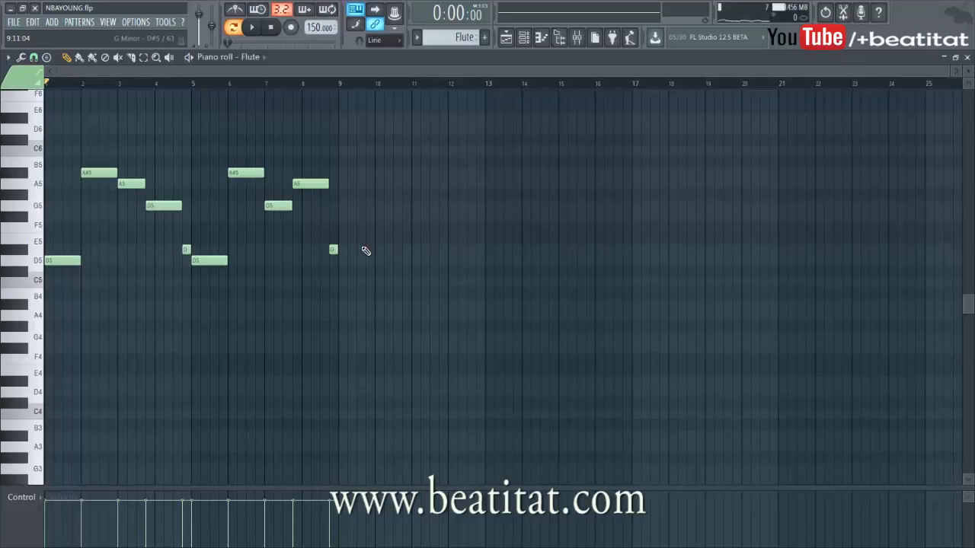
key("space")
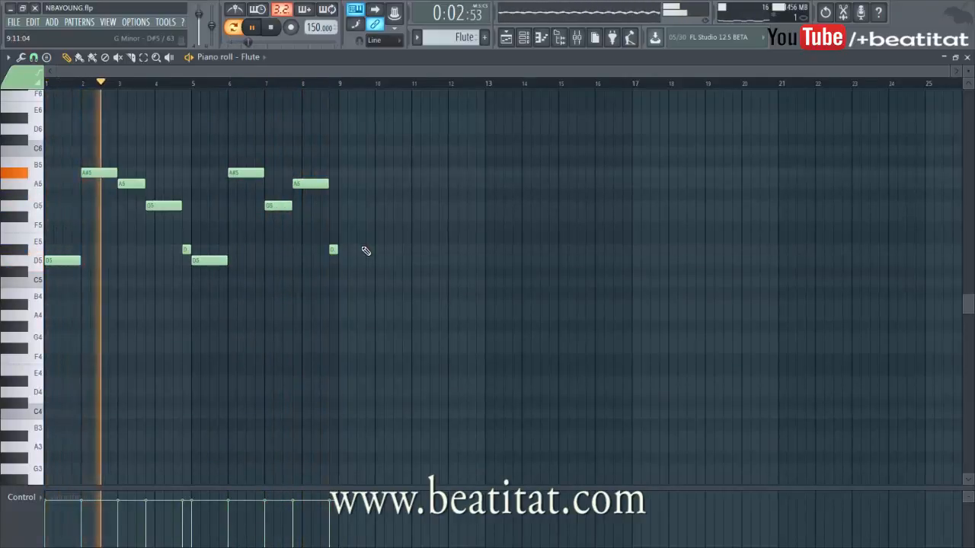
key("space")
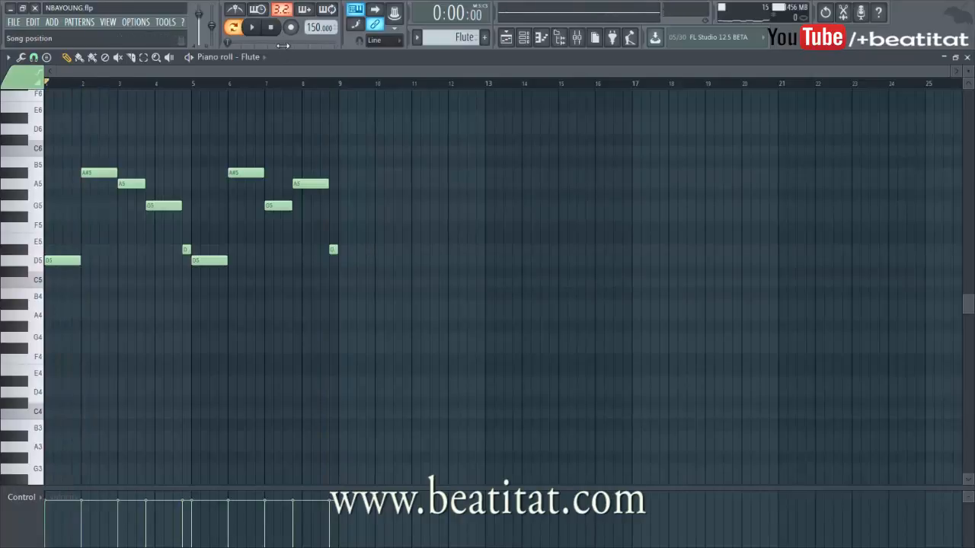
key("Escape")
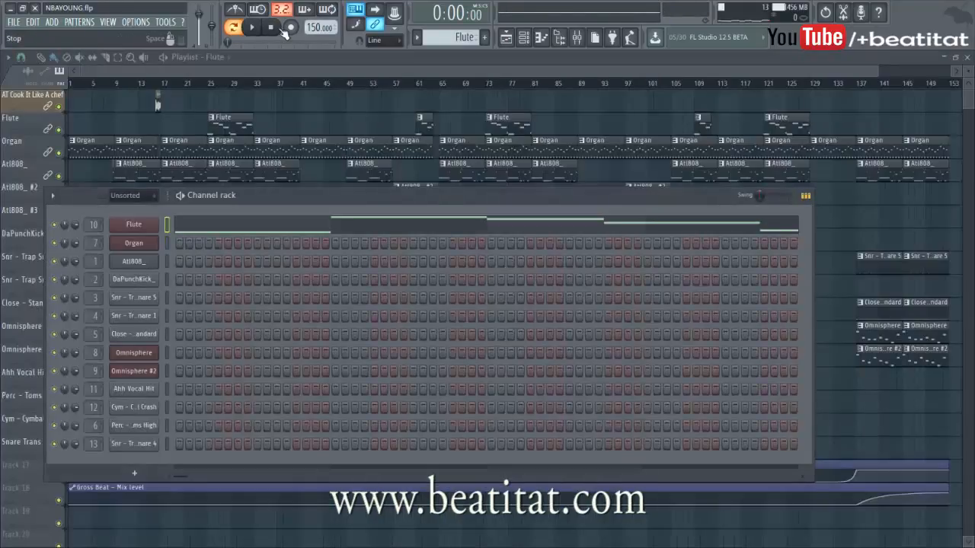
- Set the play position to bar 25 and solo the Flute, Organ, Omnisphere and Omnisphere #2 tracks in the playlist
left_click(213, 86)
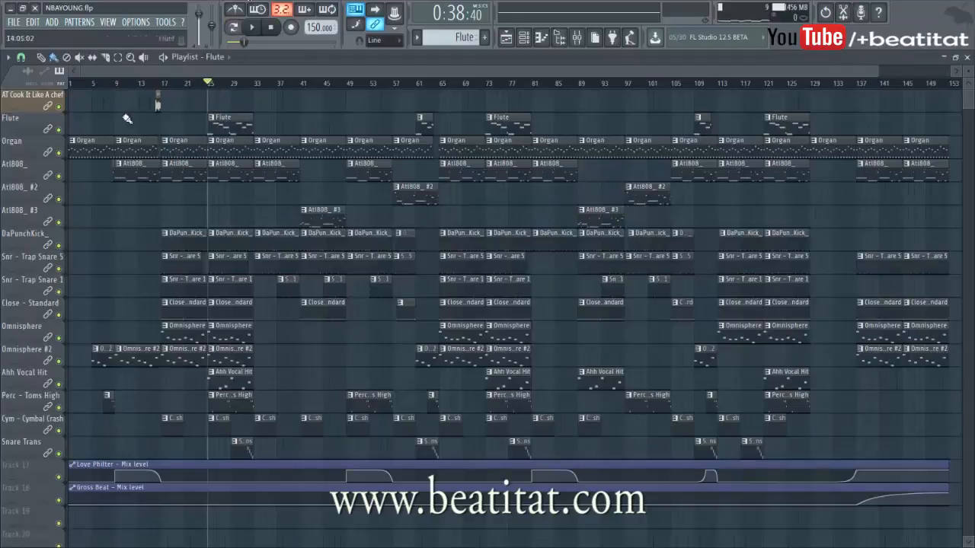
right_click(58, 129)
left_click(58, 152)
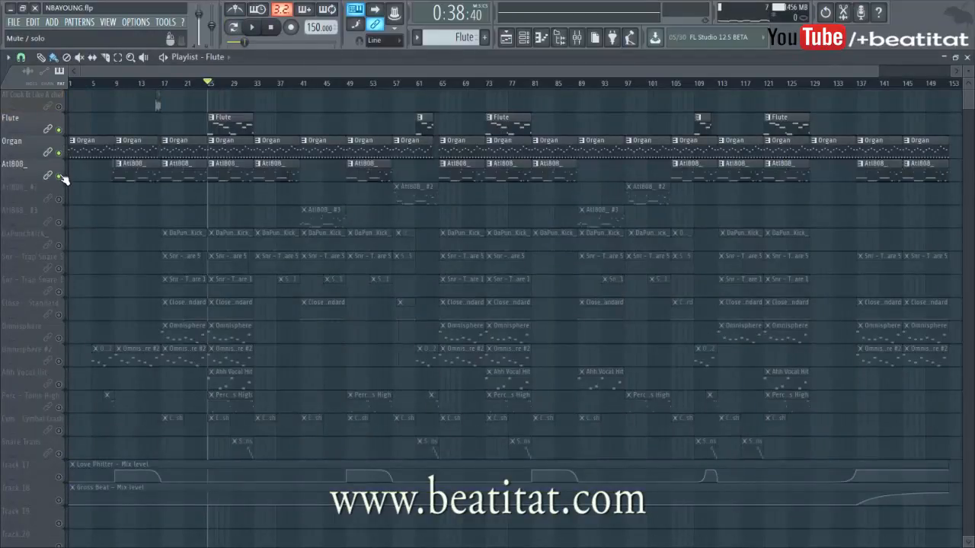
left_click(59, 361)
left_click(59, 384)
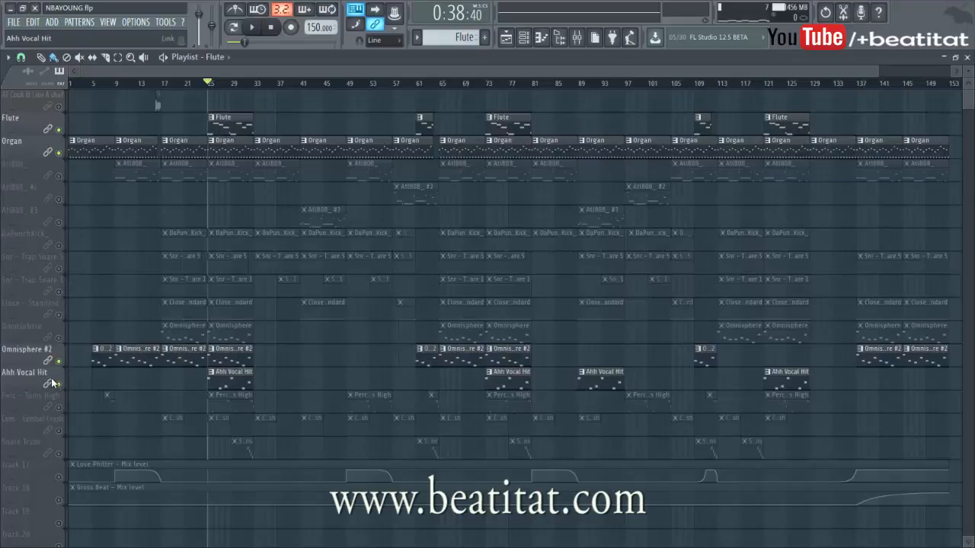
left_click(60, 386)
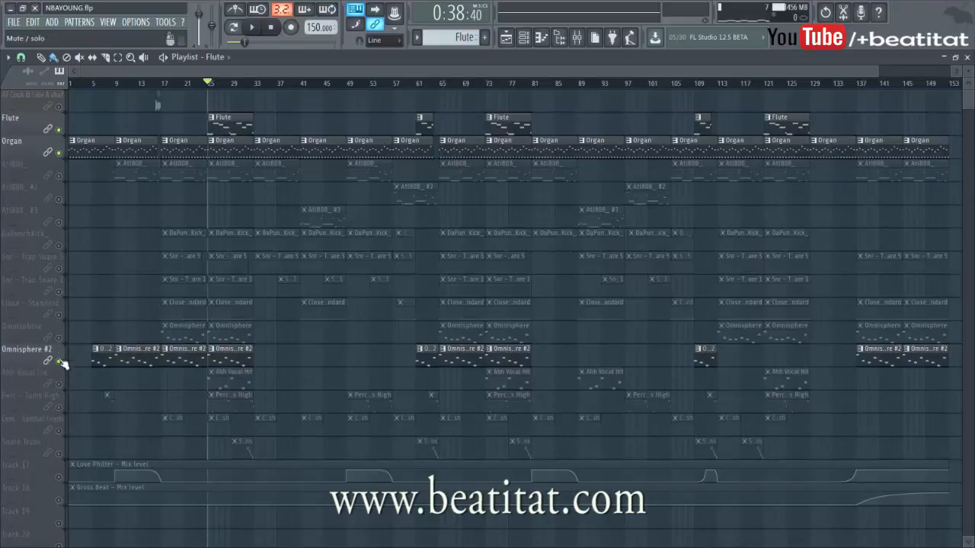
left_click(59, 338)
- Play the soloed tracks from bar 25, adding the Love Philter and Gross Beat mix level automation tracks
key("space")
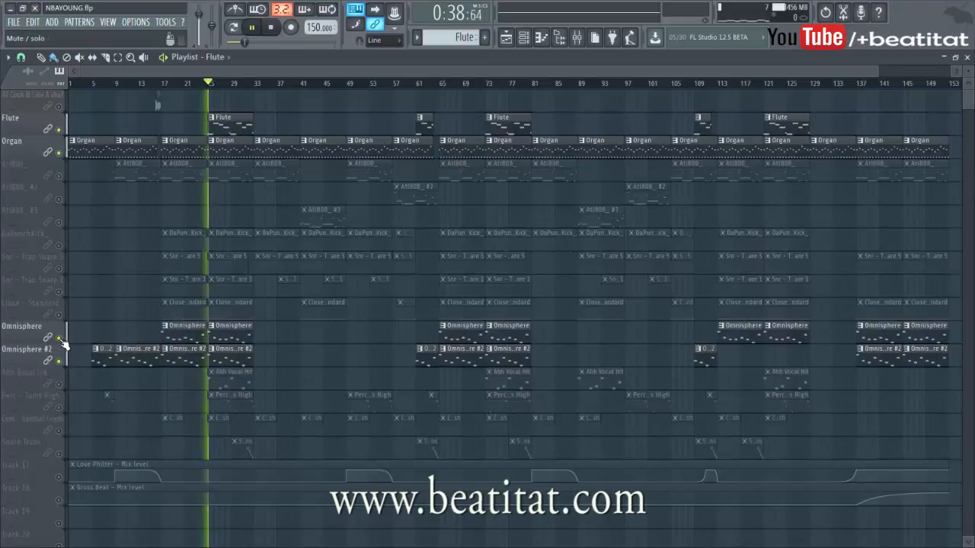
key("space")
key("space")
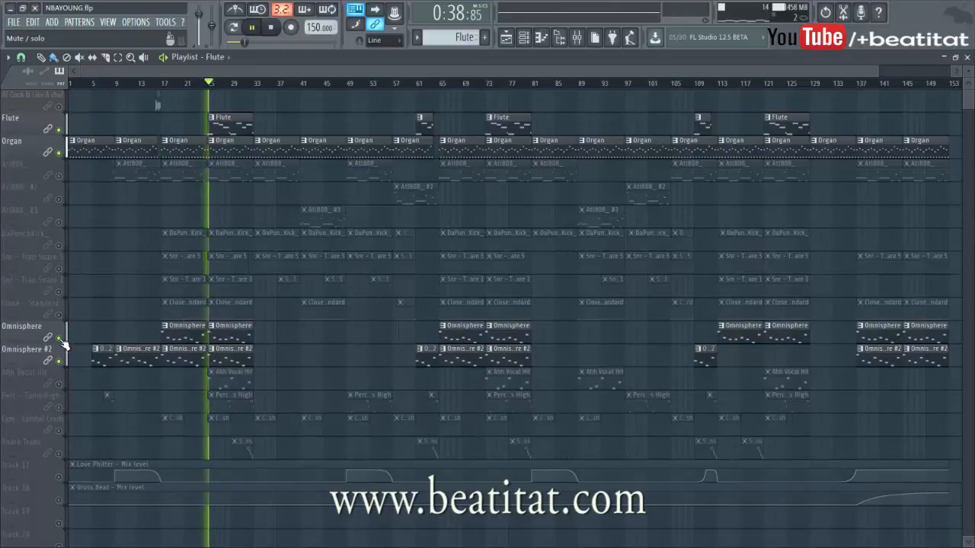
key("space")
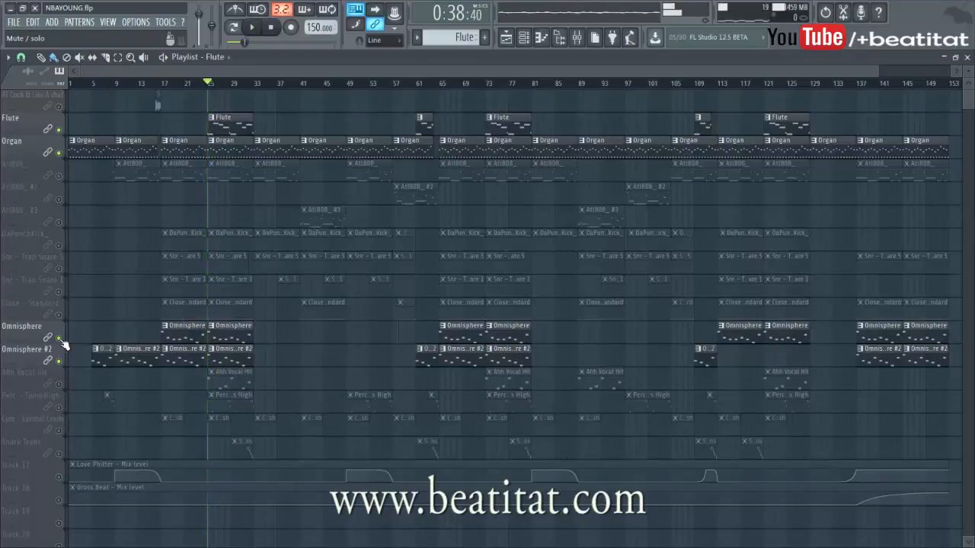
left_click(59, 477)
left_click(58, 500)
key("space")
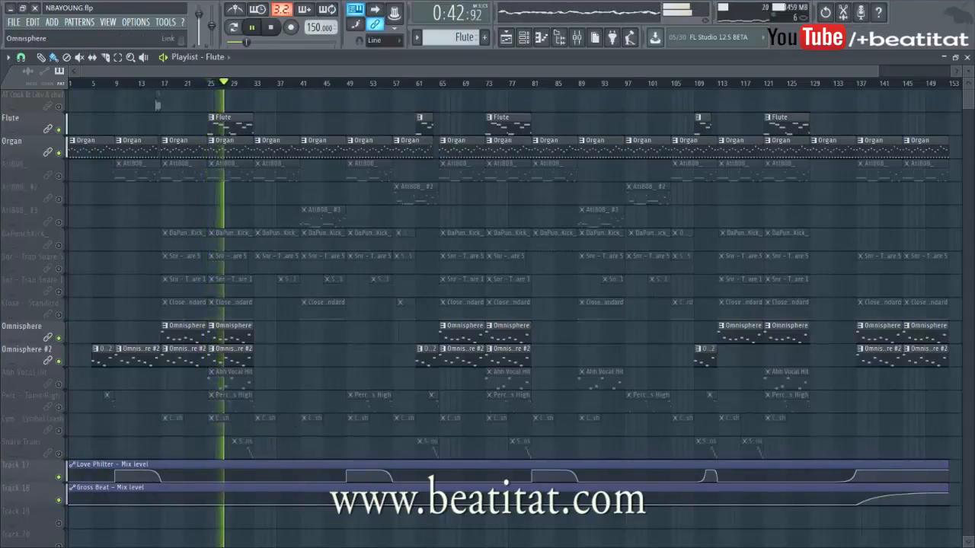
- Bring in the Atl808_ track during playback, stop the song and unmute all playlist tracks
left_click(60, 176)
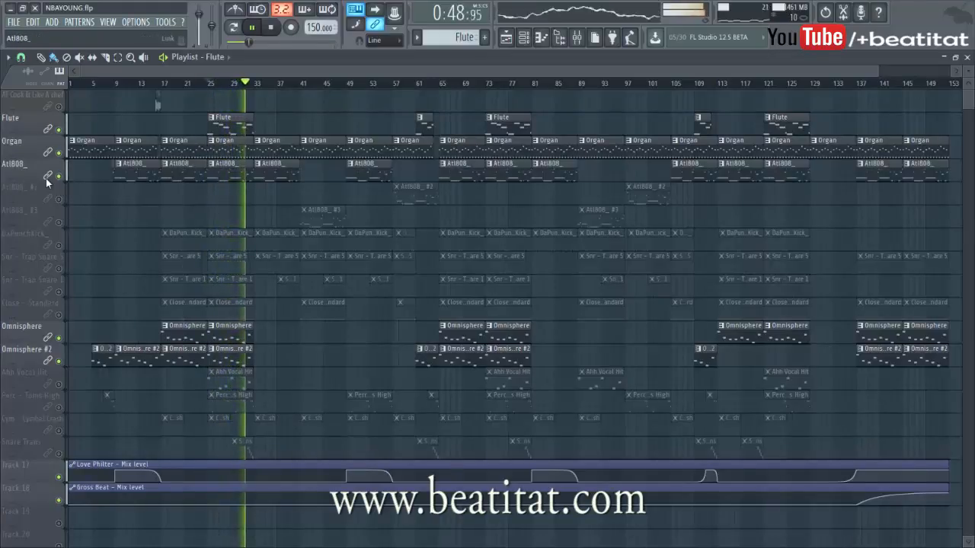
left_click(281, 28)
left_click(281, 27)
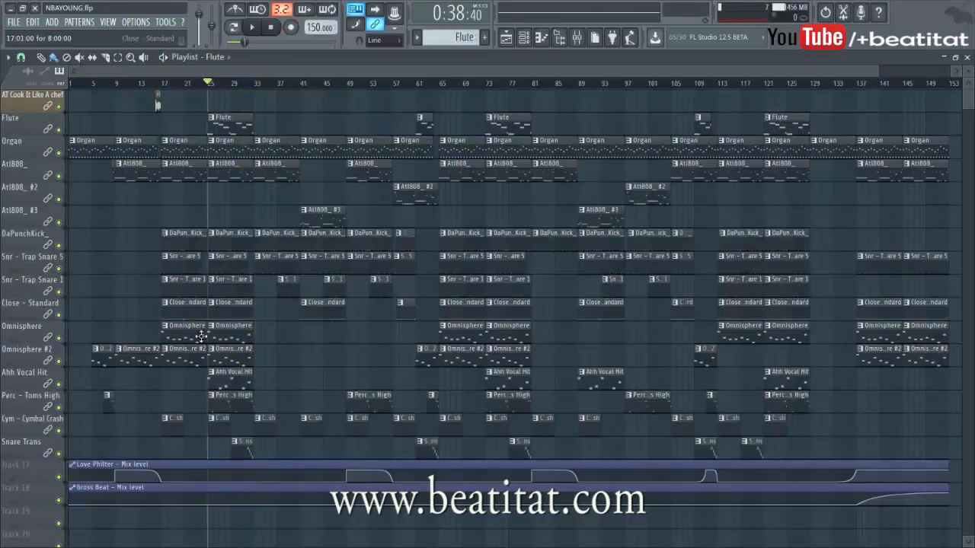
- Open the Ahh Vocal Hit pattern in the piano roll, play its melody from the start, and return to the playlist
double_click(237, 393)
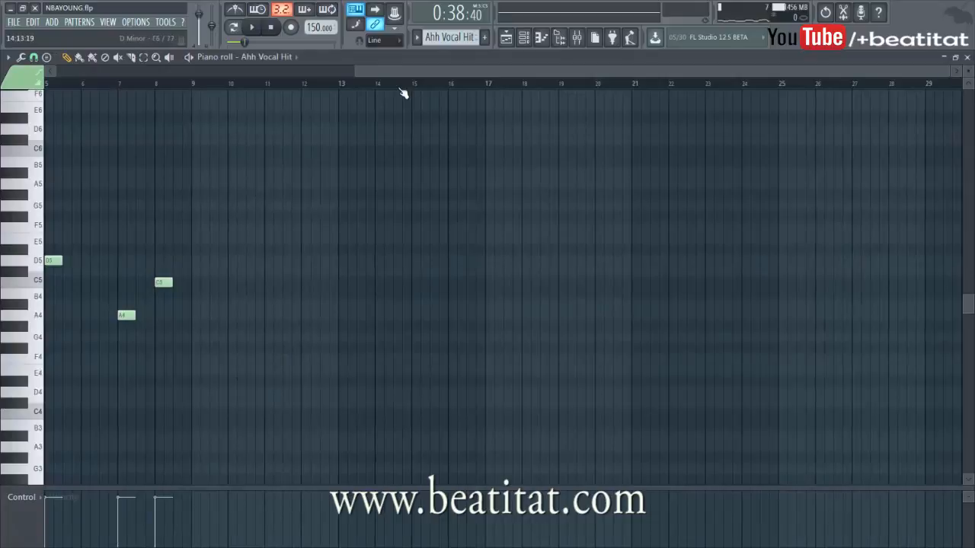
left_click_drag(394, 72, 159, 205)
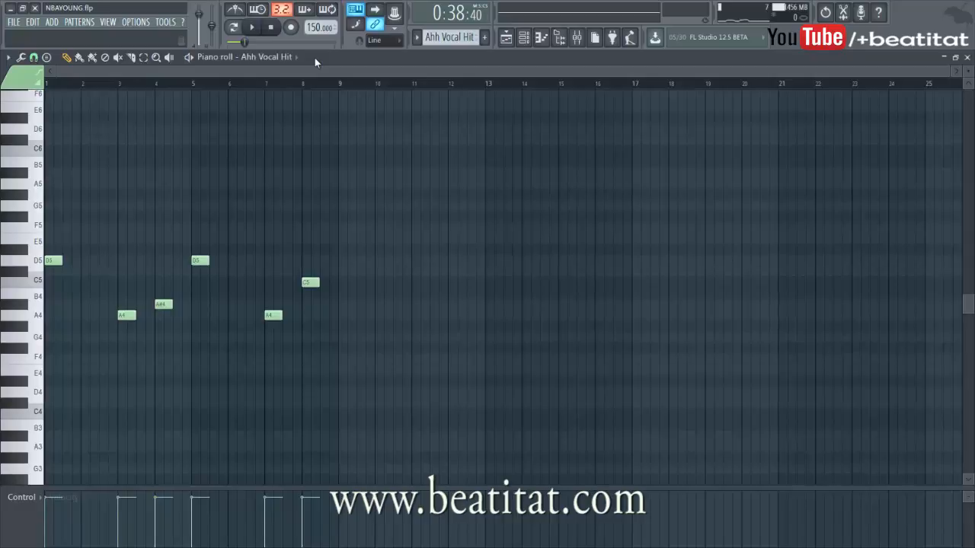
key("space")
key("space")
key("space")
left_click(124, 84)
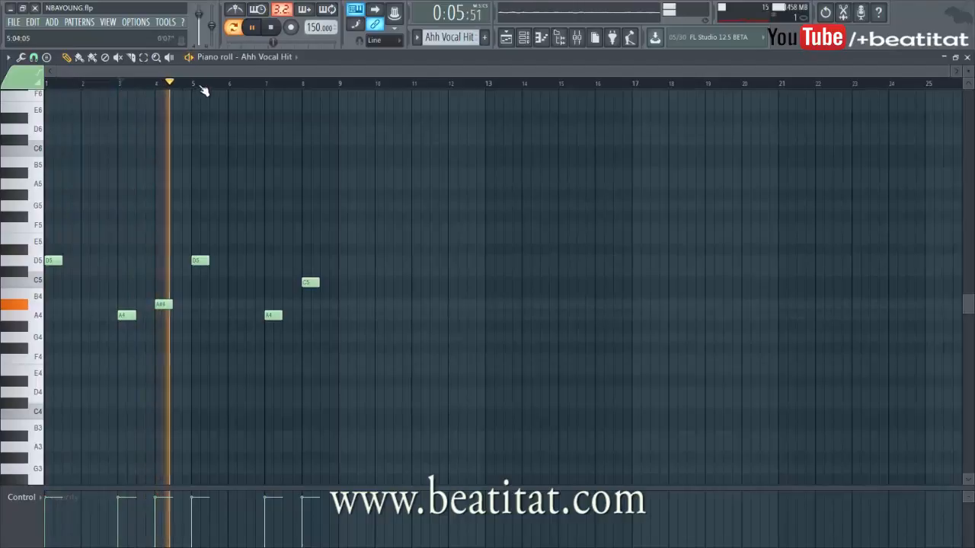
left_click(272, 35)
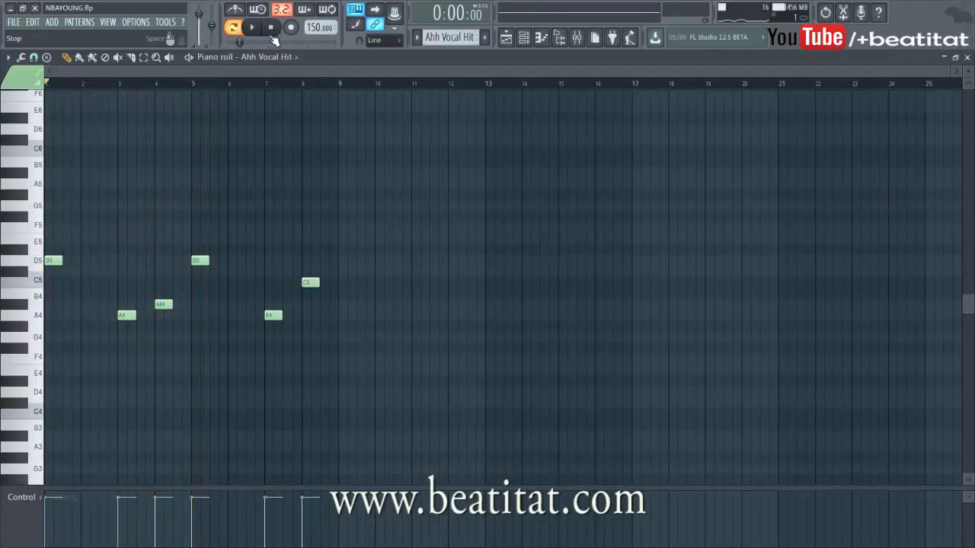
key("Escape")
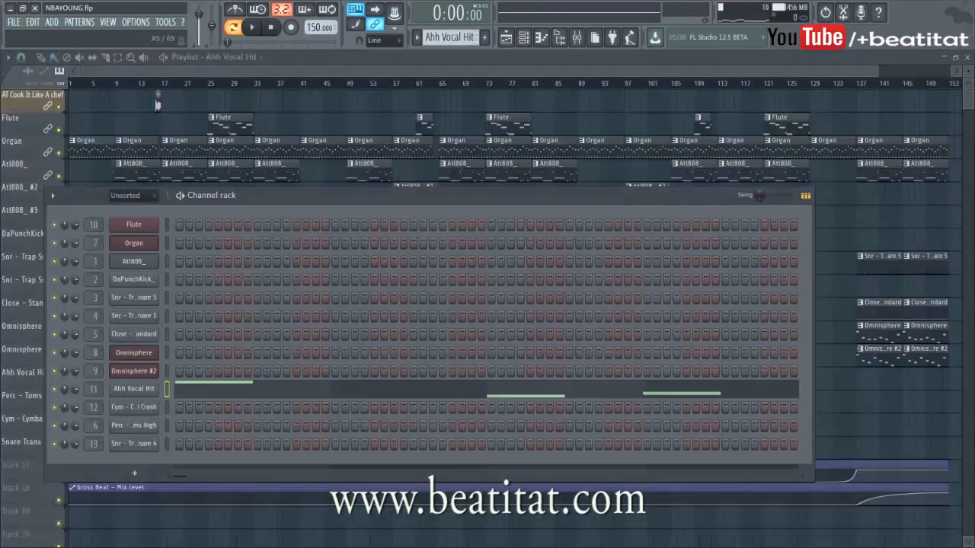
left_click(293, 68)
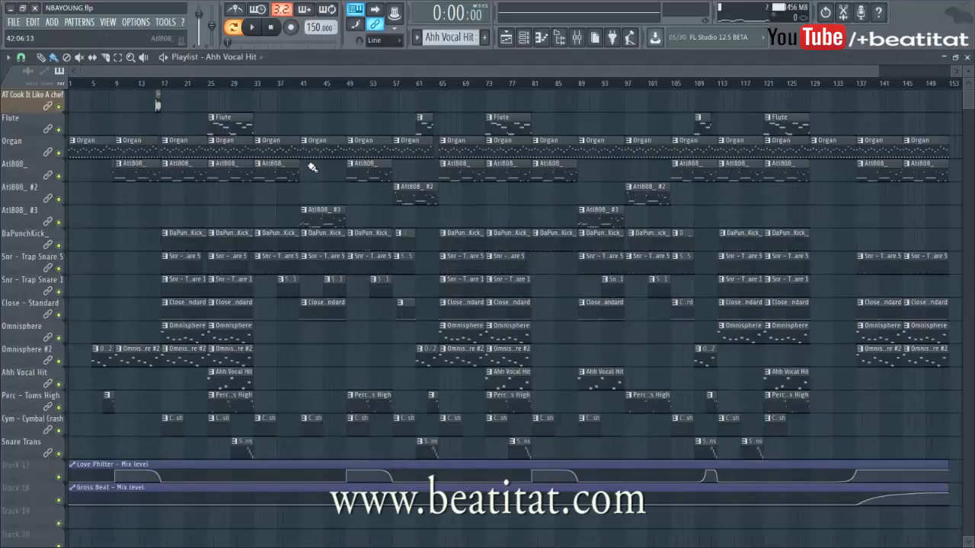
- Move the play position through the arrangement from bar 25 to around bar 127, then back to bar 33
left_click_drag(216, 83, 212, 88)
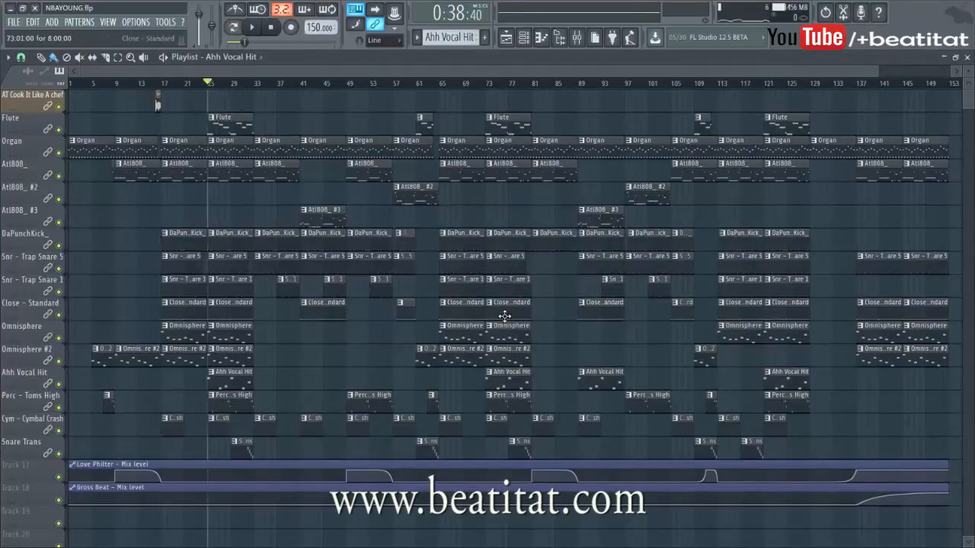
left_click(238, 86)
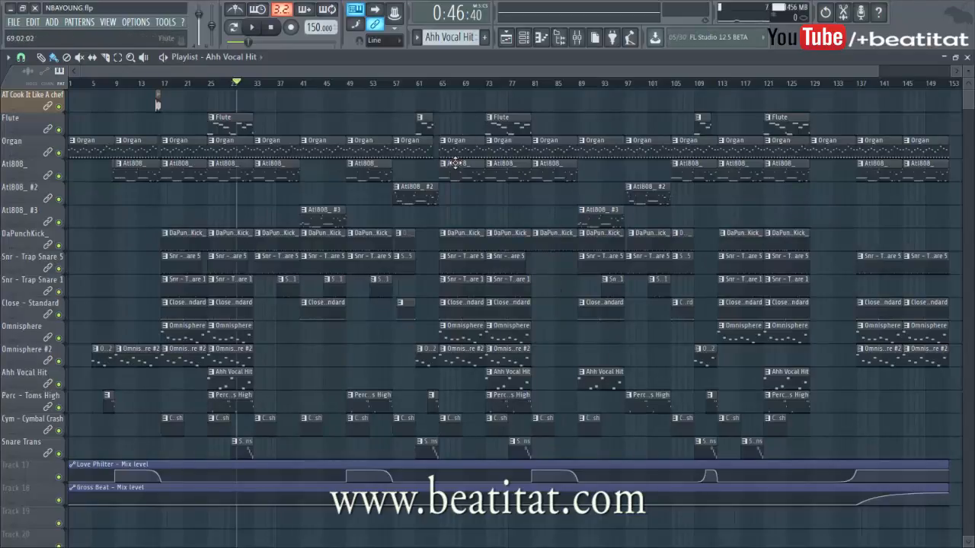
left_click_drag(445, 82, 252, 87)
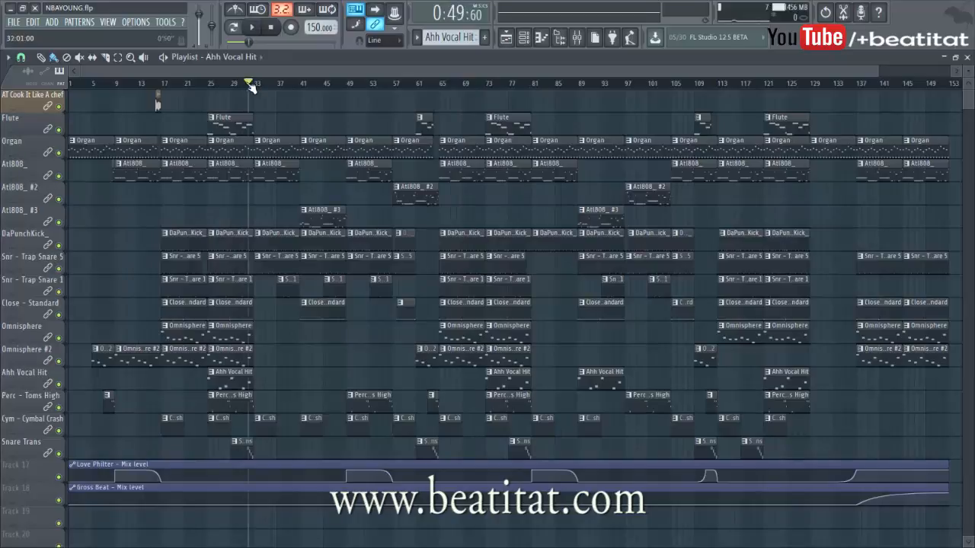
left_click_drag(722, 78, 787, 83)
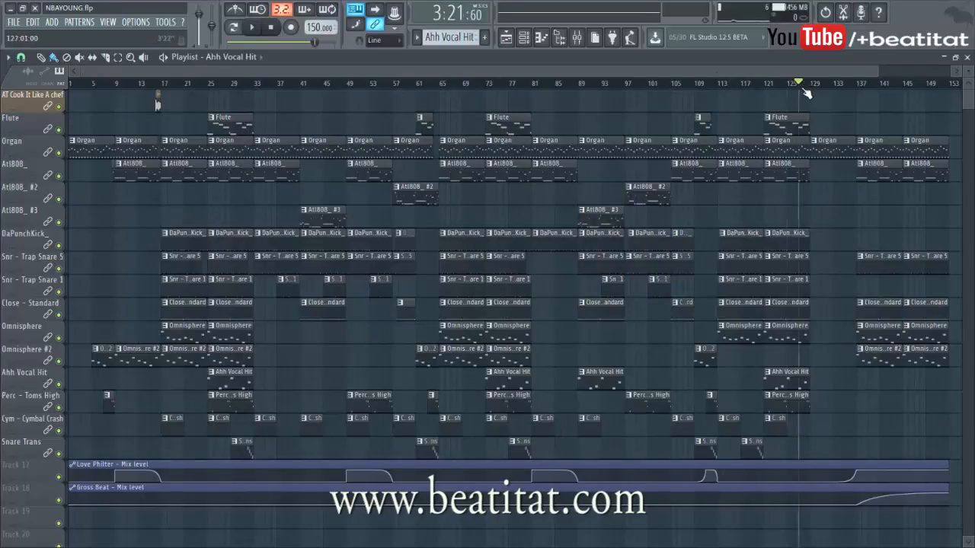
left_click_drag(545, 90, 256, 93)
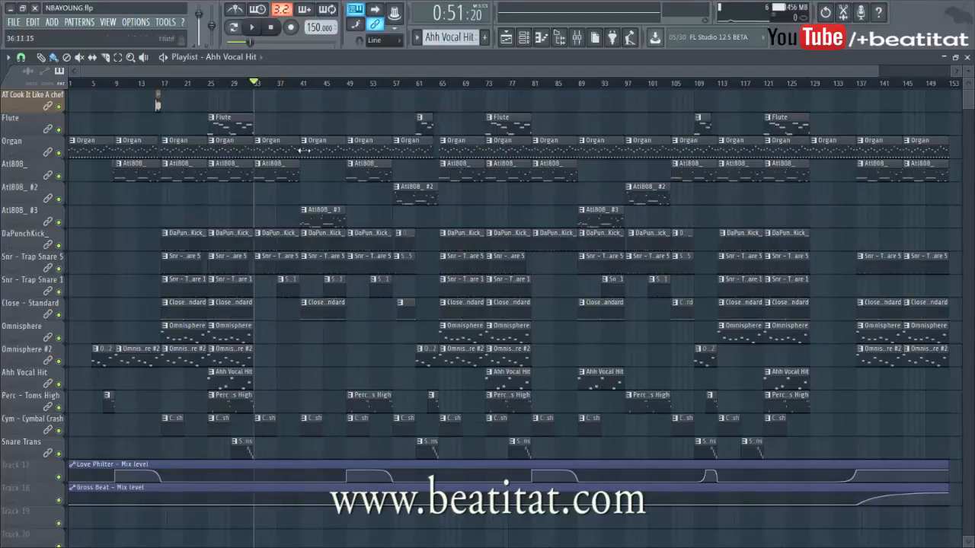
- Open the DaPunchKick_ pattern in the piano roll, examine its hits, play it in the channel rack, and return to the playlist
double_click(296, 245)
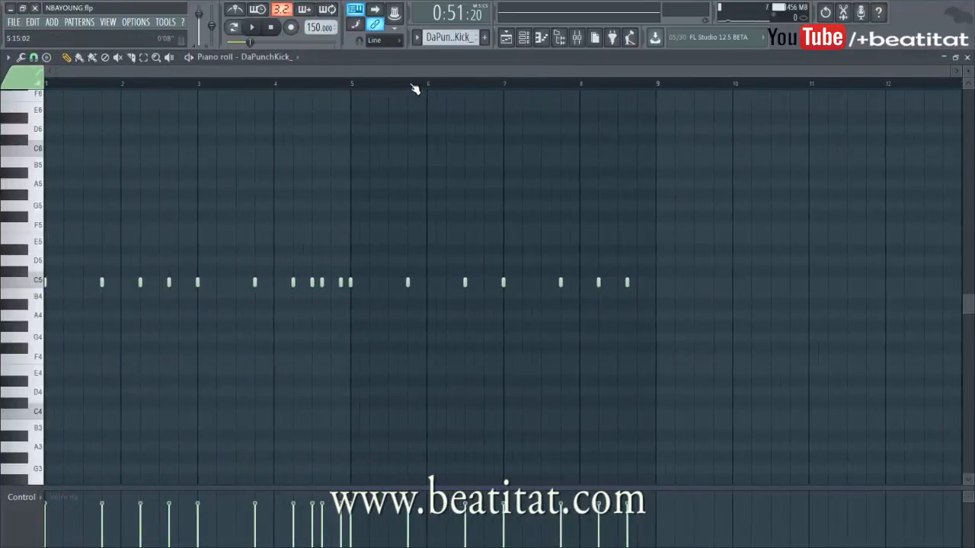
key("Escape")
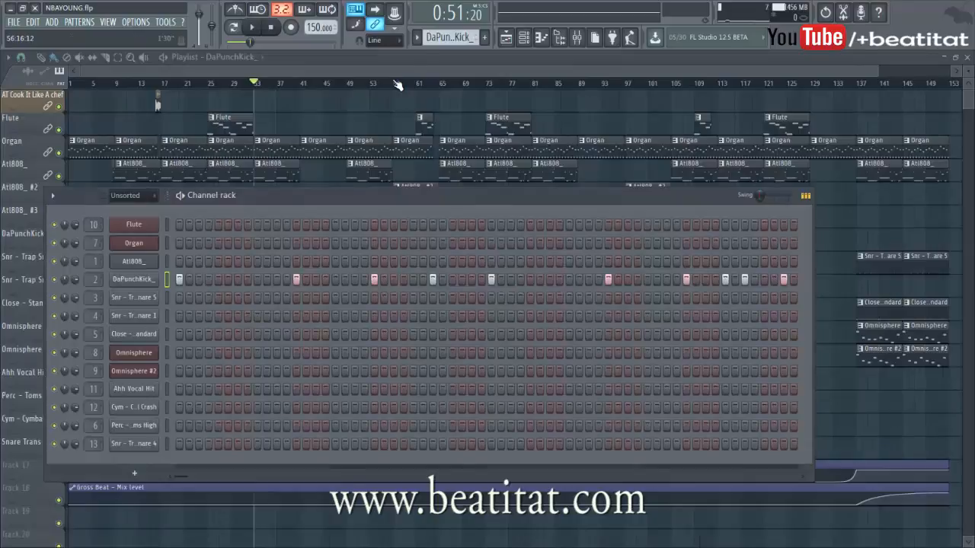
key("space")
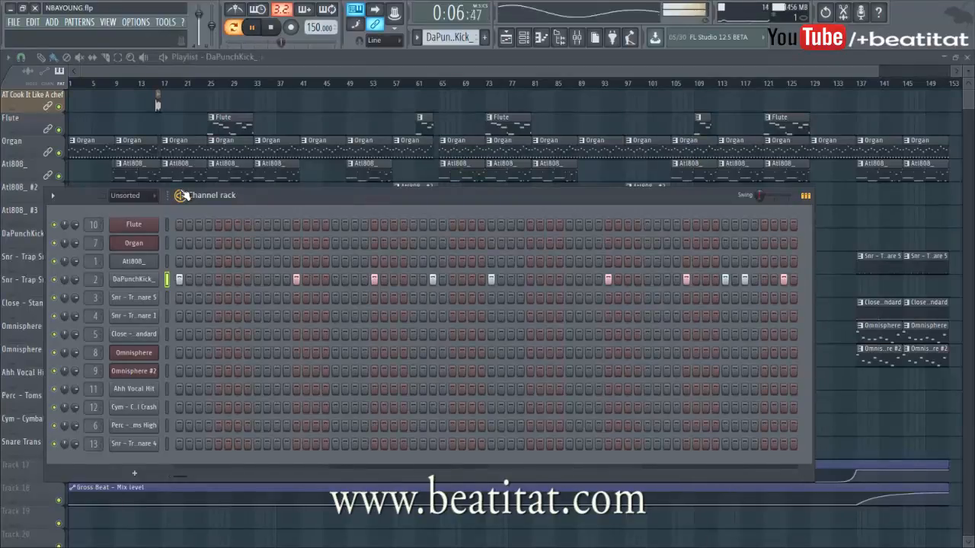
key("space")
key("F6")
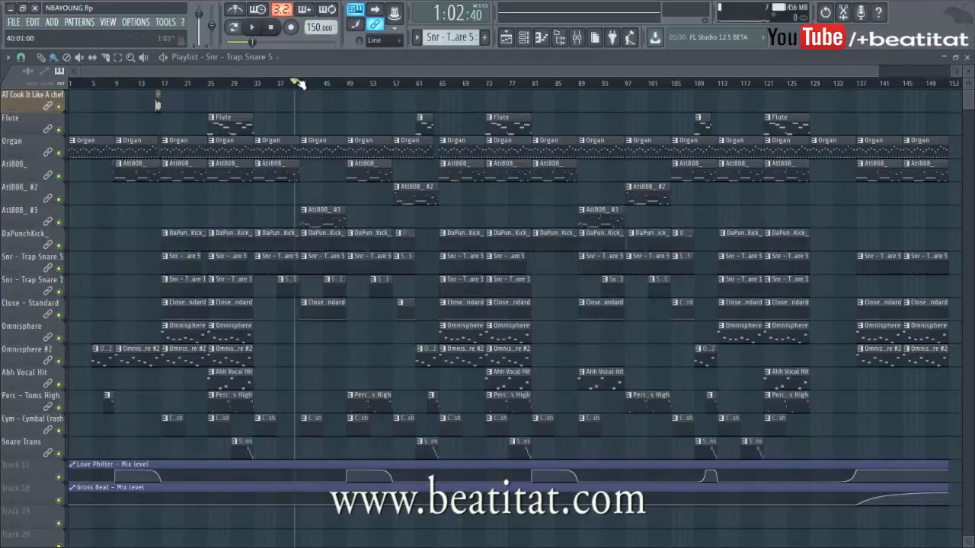
key("F6")
- Set the play position to bar 33 and examine the Snr - Trap Snare 1 pattern in the piano roll
left_click(297, 83)
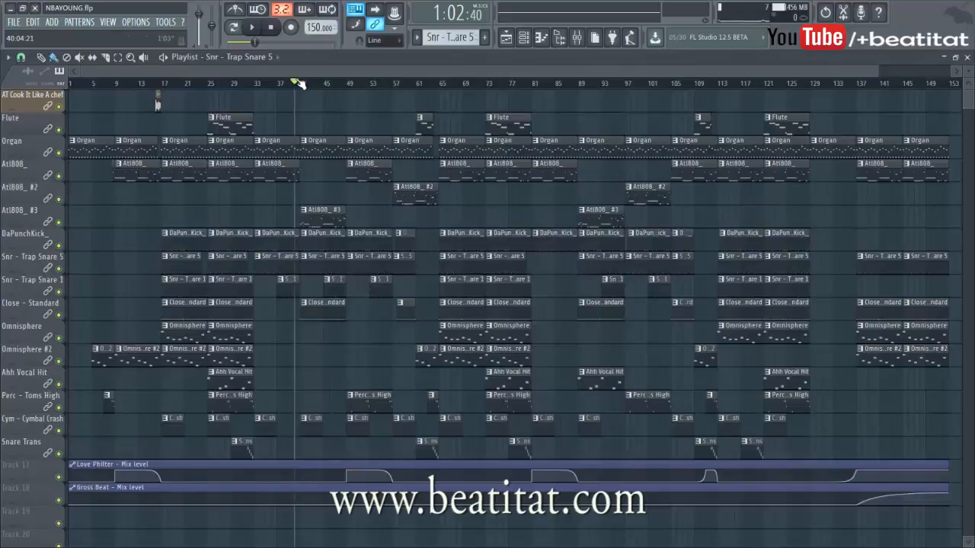
left_click(265, 84)
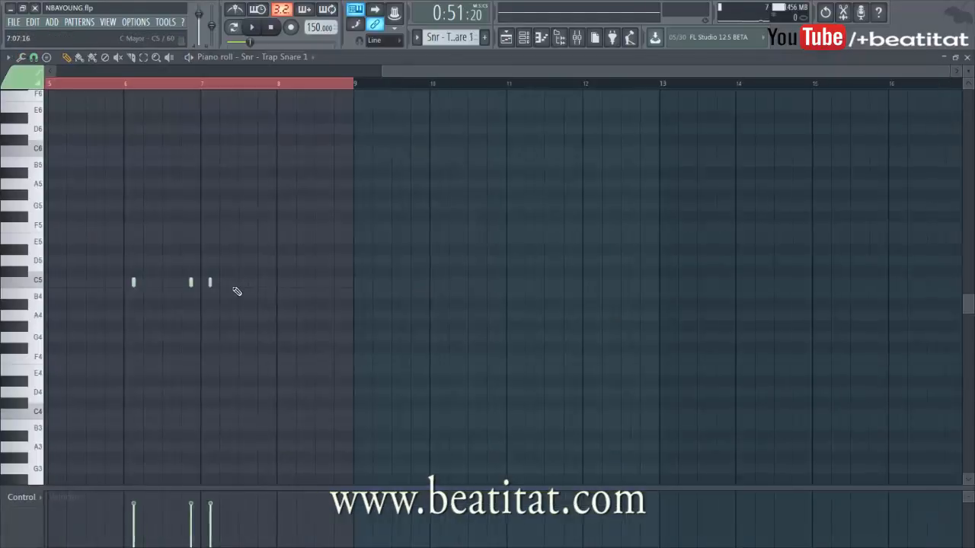
double_click(234, 287)
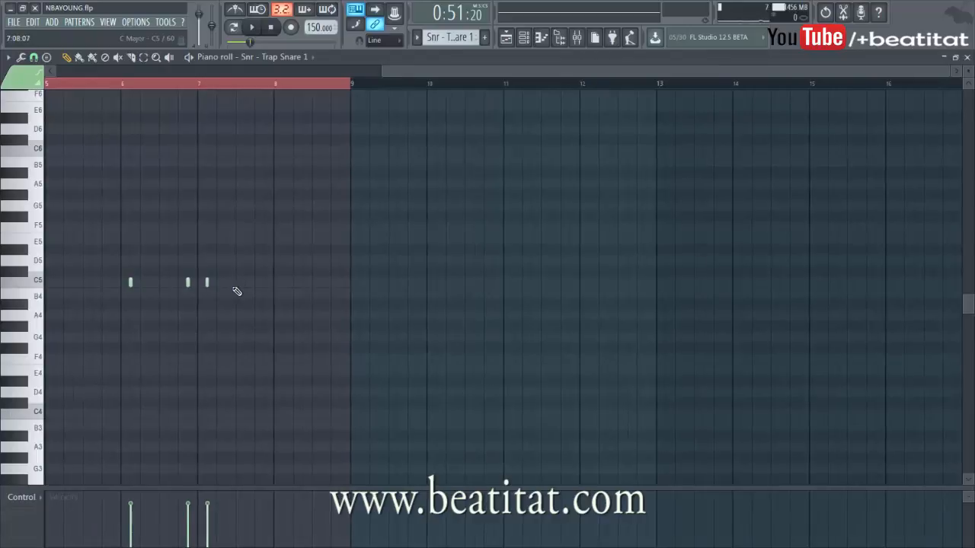
key("Escape")
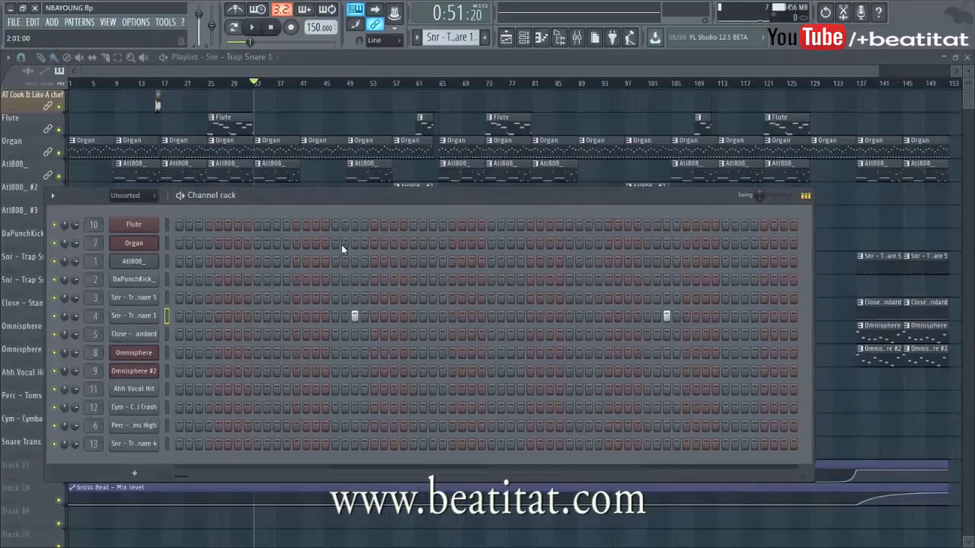
- Solo the Snr - Trap Snare 5, Snr - Trap Snare 1 and two Mix level automation tracks, and play them from bar 25
left_click(209, 83)
right_click(59, 268)
left_click(58, 292)
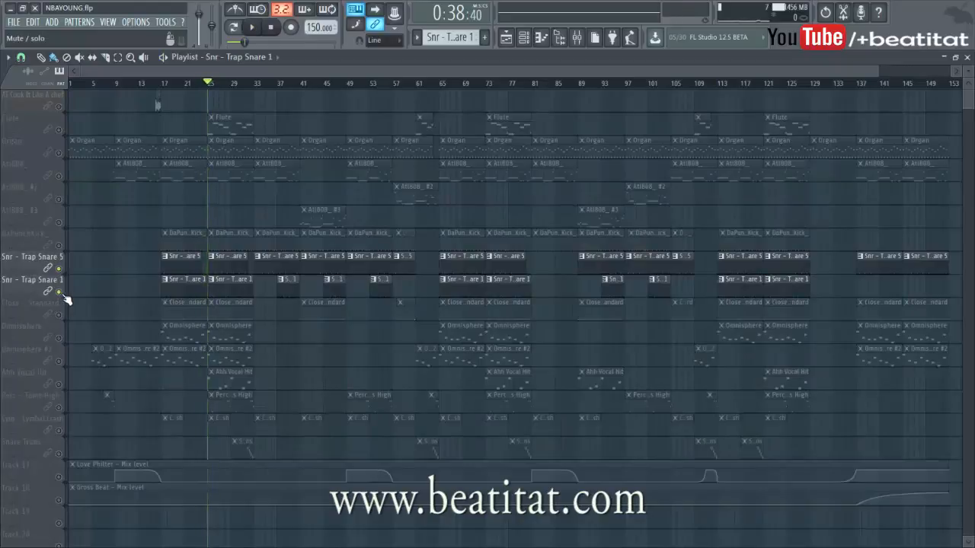
left_click_drag(60, 478, 60, 501)
key("space")
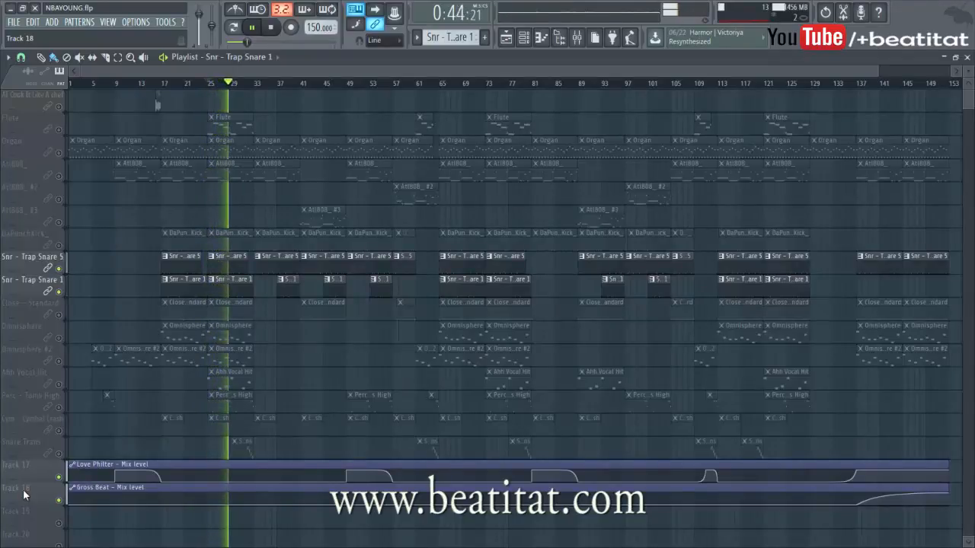
key("space")
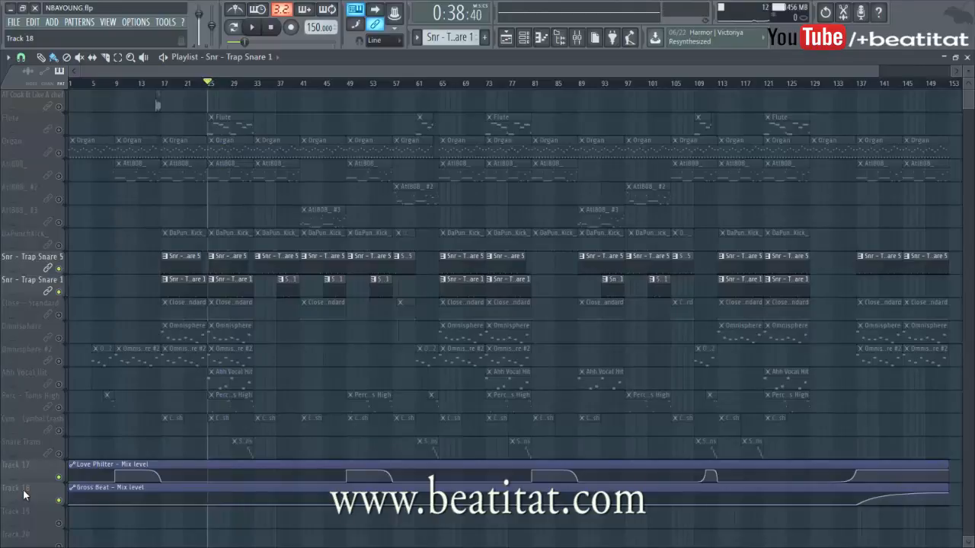
- Unmute the Close - Standard track, examine its pattern in the piano roll, and play the song from bar 25
left_click(58, 314)
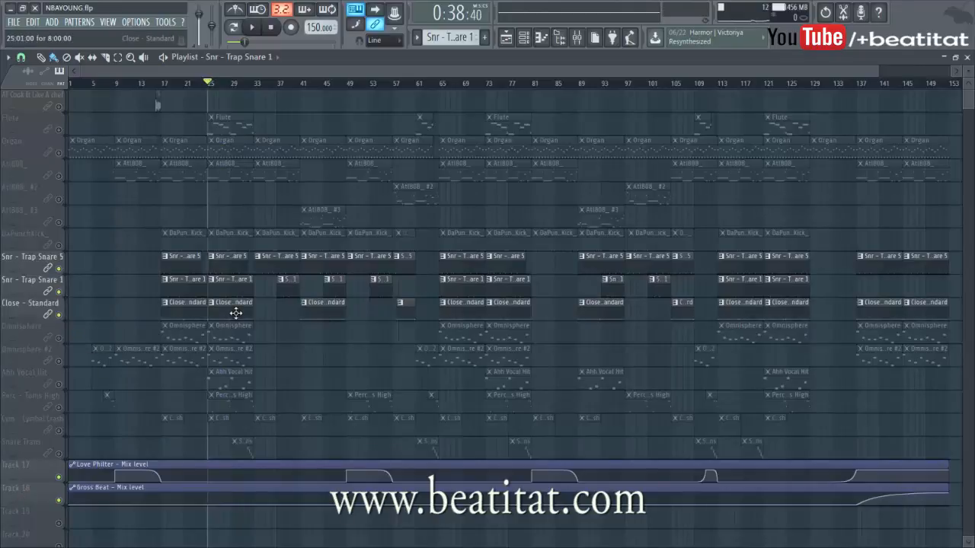
double_click(235, 312)
left_click_drag(381, 74, 83, 74)
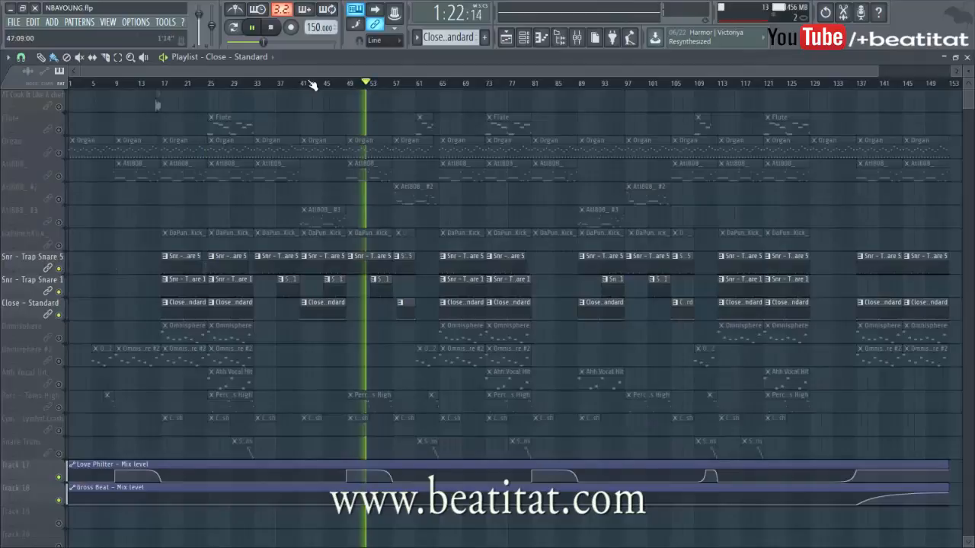
left_click_drag(215, 84, 209, 86)
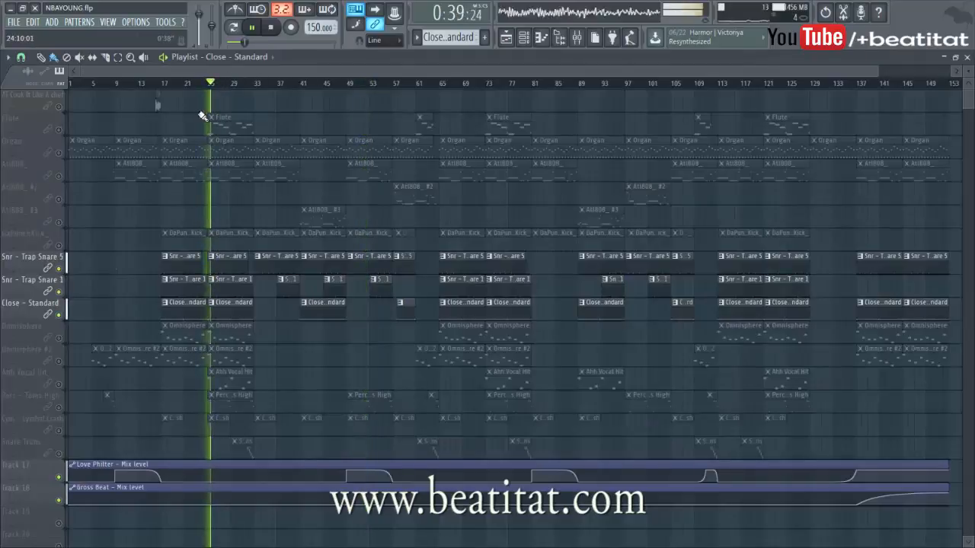
- Bring in the DaPunchKick_ and Perc - Toms High tracks during playback
left_click(62, 248)
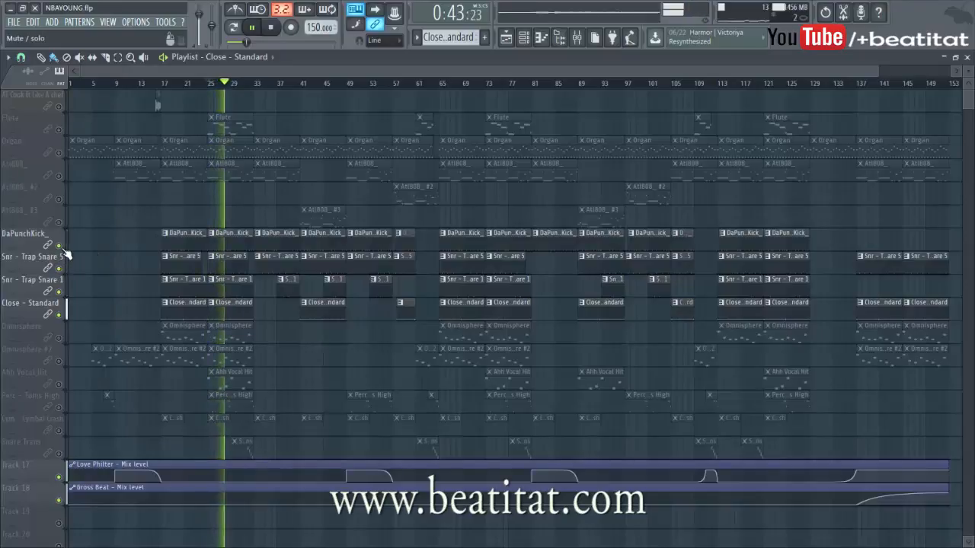
left_click(59, 407)
right_click(212, 403)
key("Escape")
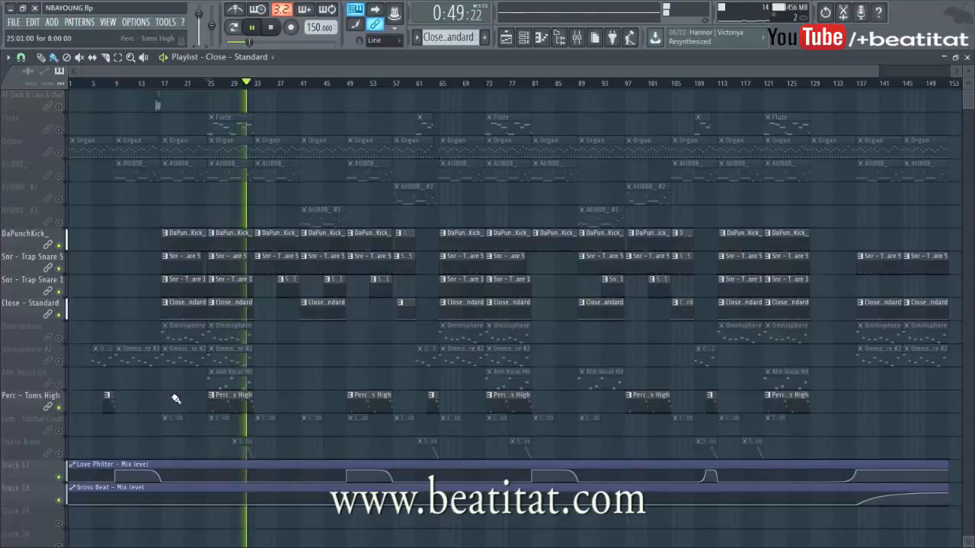
- Open the Perc - Toms High pattern in the piano roll, play it from its start, stop the song and return to the playlist
double_click(240, 399)
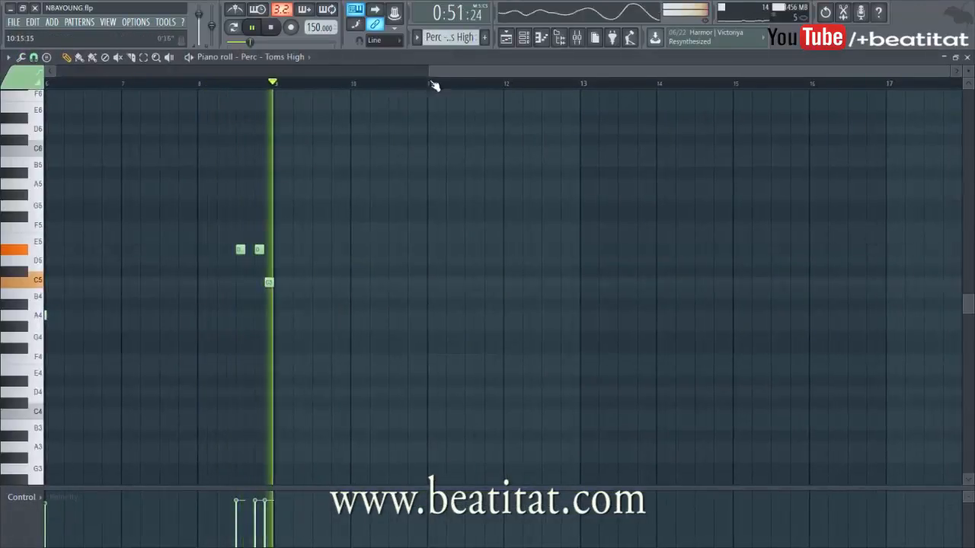
left_click_drag(475, 72, 102, 72)
left_click(48, 84)
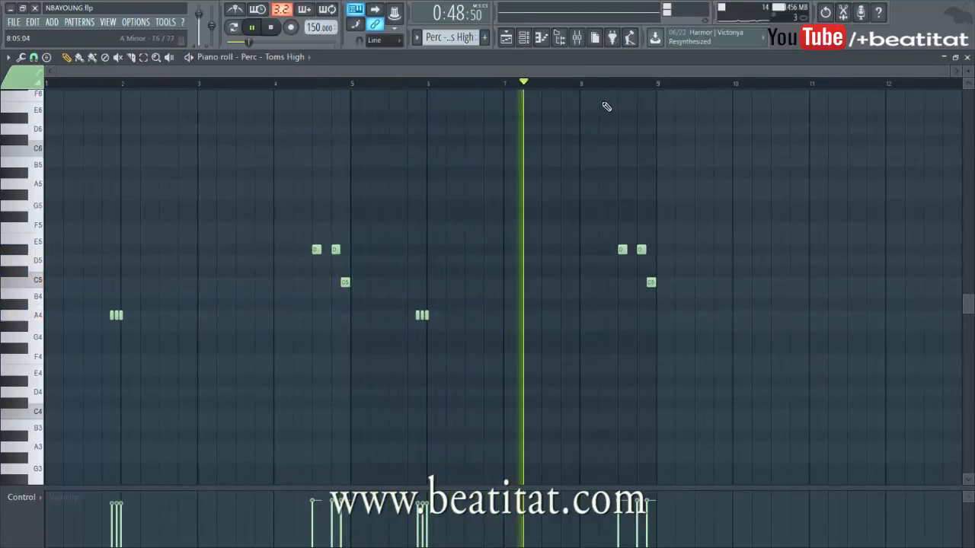
key("Escape")
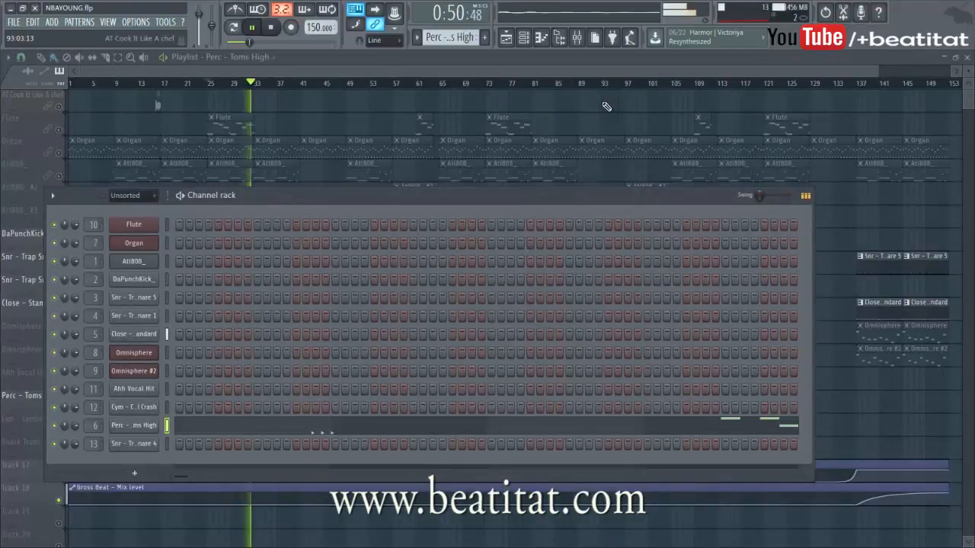
key("space")
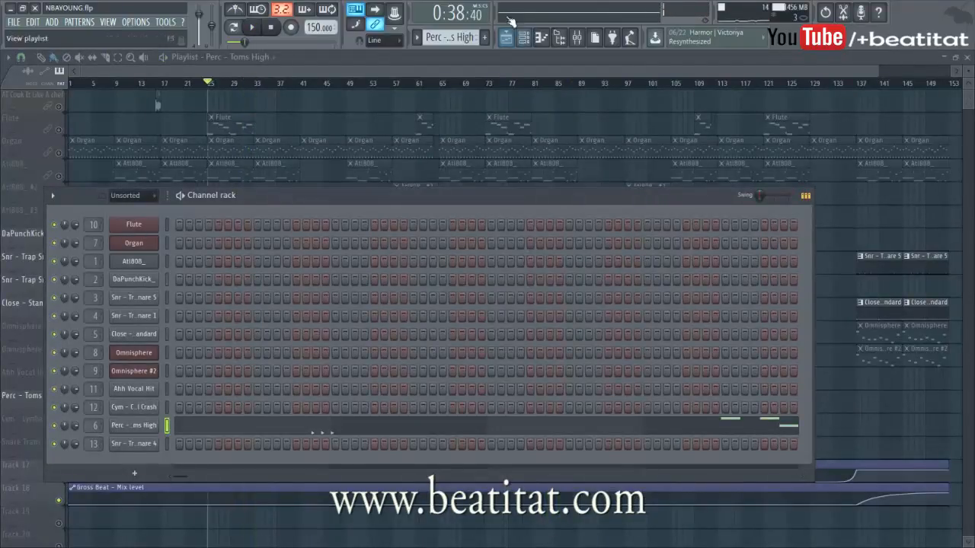
left_click(311, 73)
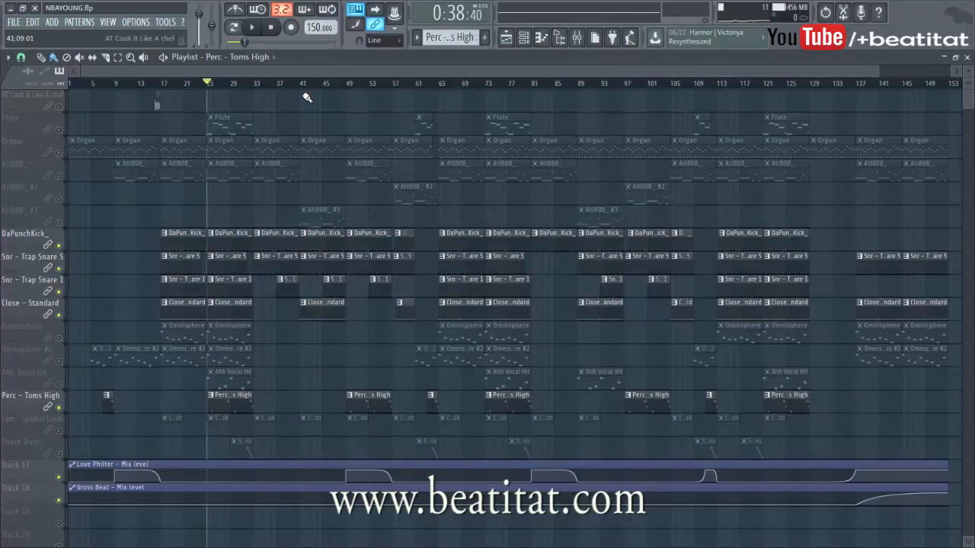
- Unmute the Cym - Cymbal Crash track and play the active drum tracks from bar 25
left_click(59, 431)
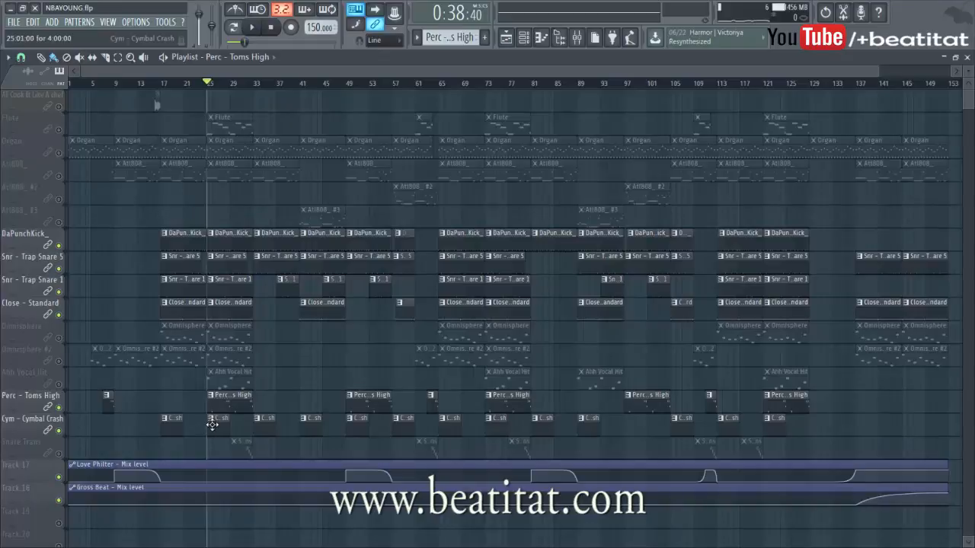
key("space")
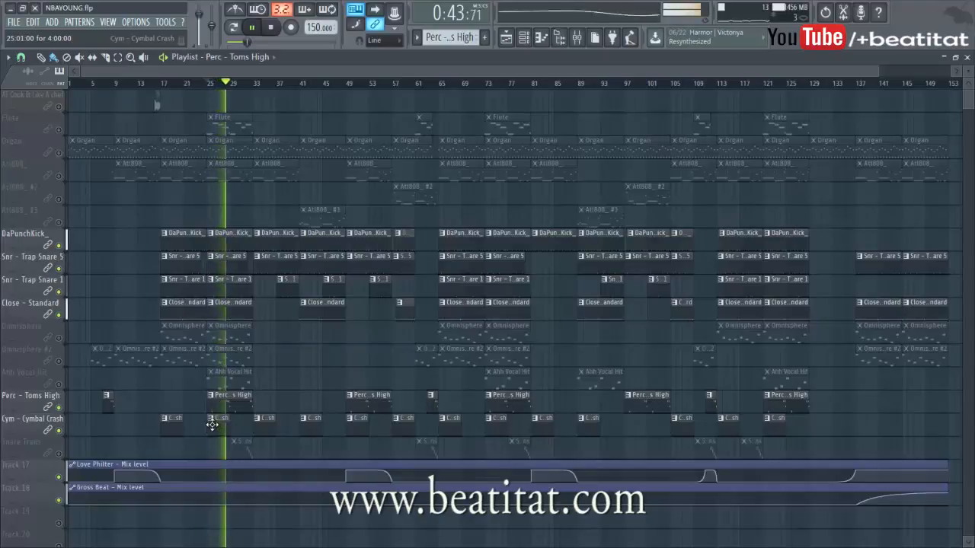
key("space")
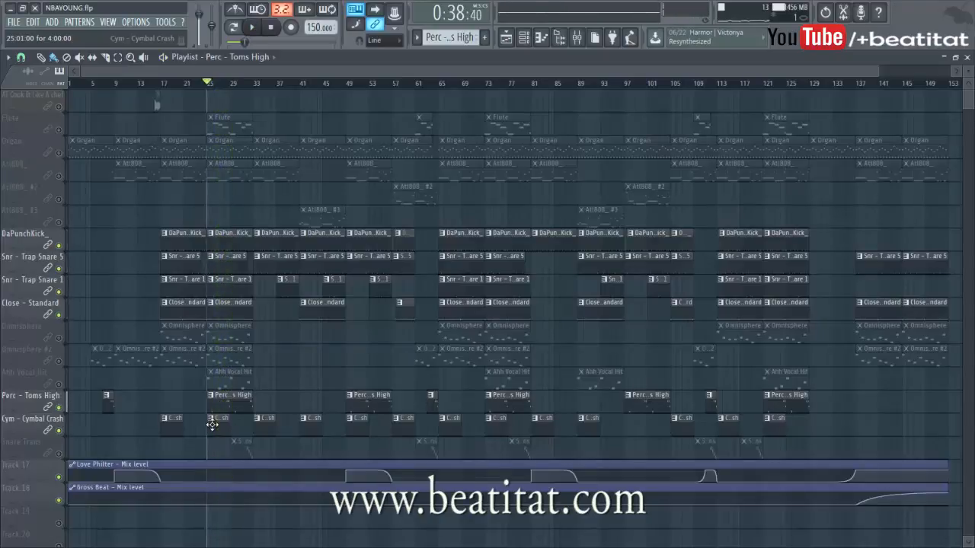
- Unmute the Atl808_ track and play it together with the active drum tracks from bar 25
left_click(60, 177)
key("space")
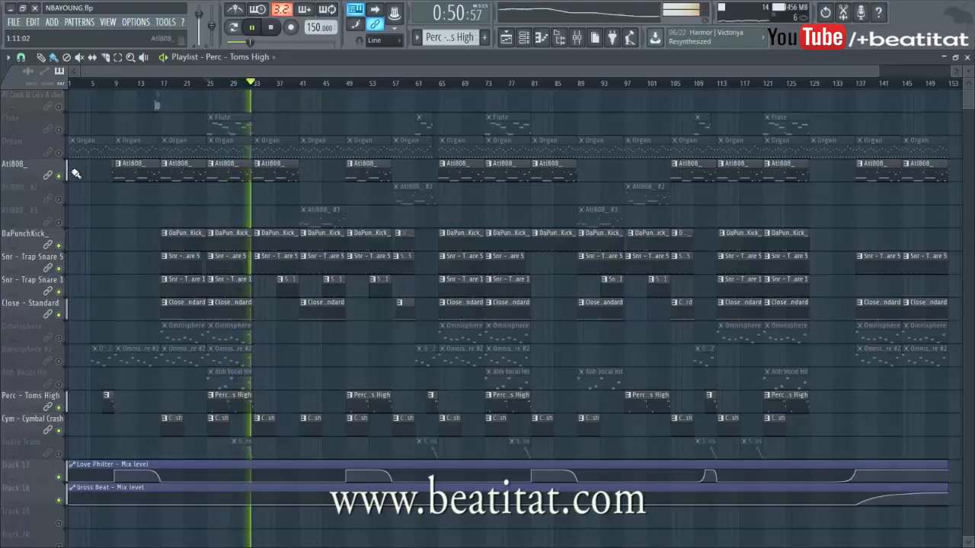
key("space")
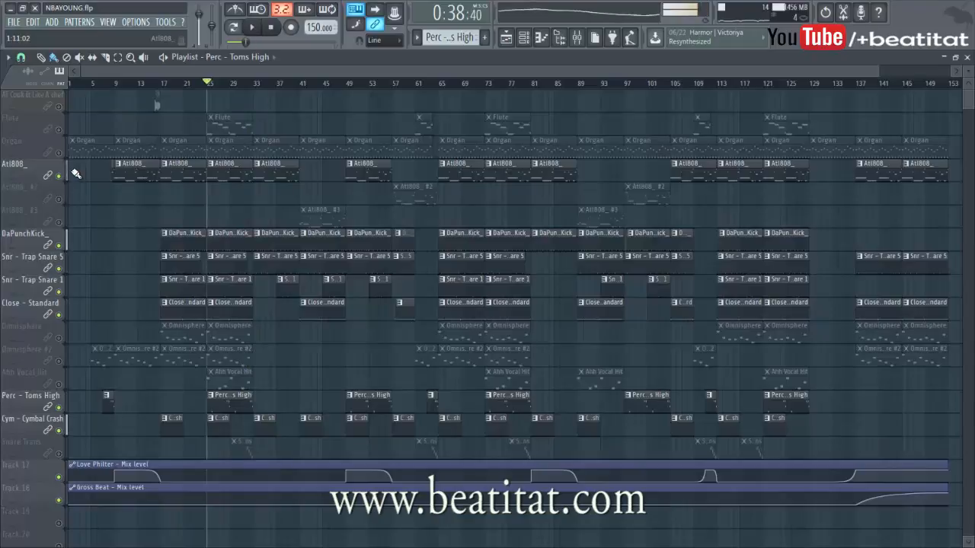
- Unmute the Snare Trans track, examine its pattern in the piano roll during playback, and return to the playlist
left_click(59, 454)
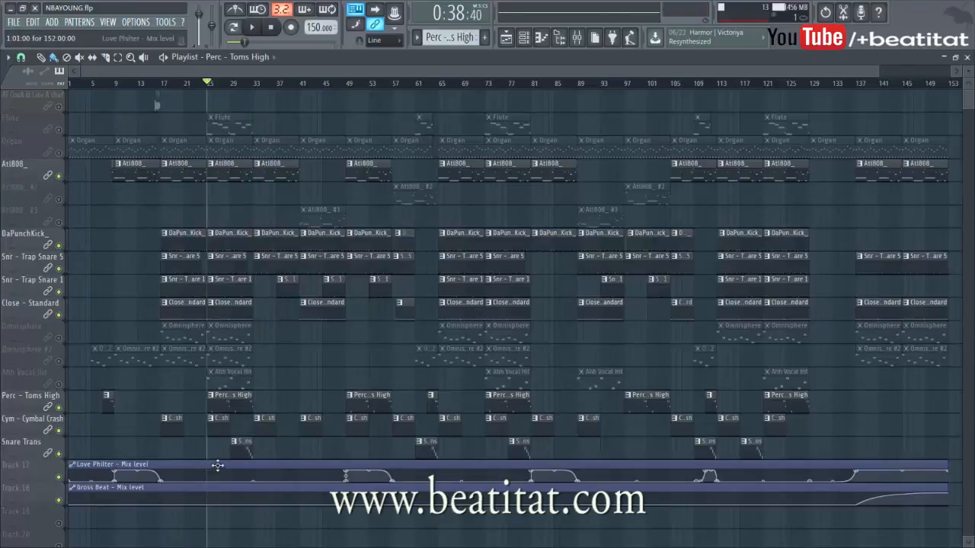
double_click(243, 454)
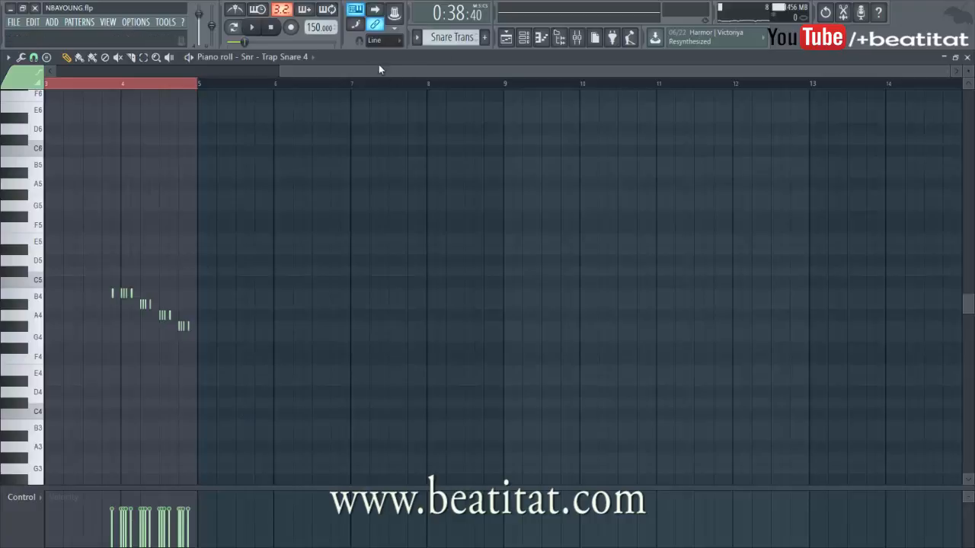
scroll(274, 86, "up", 5)
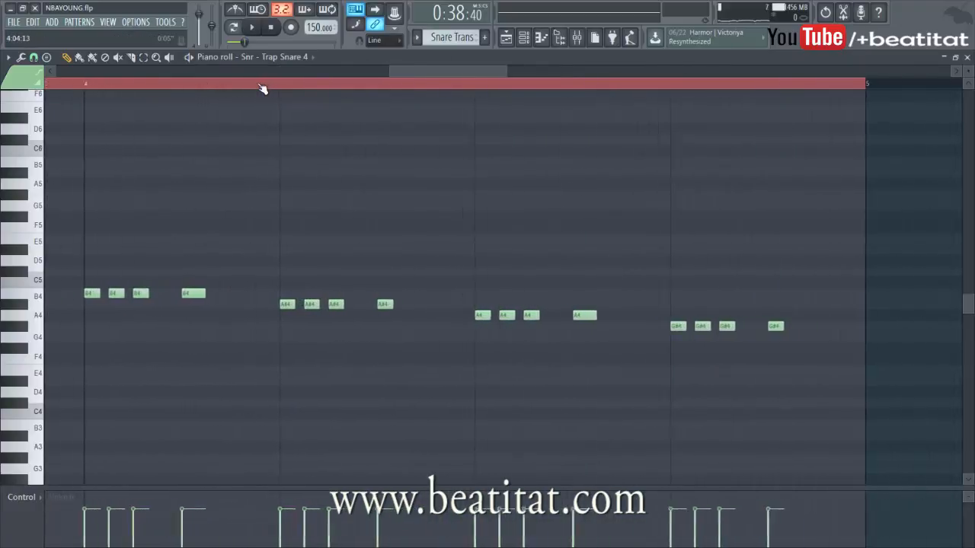
scroll(260, 86, "down", 3)
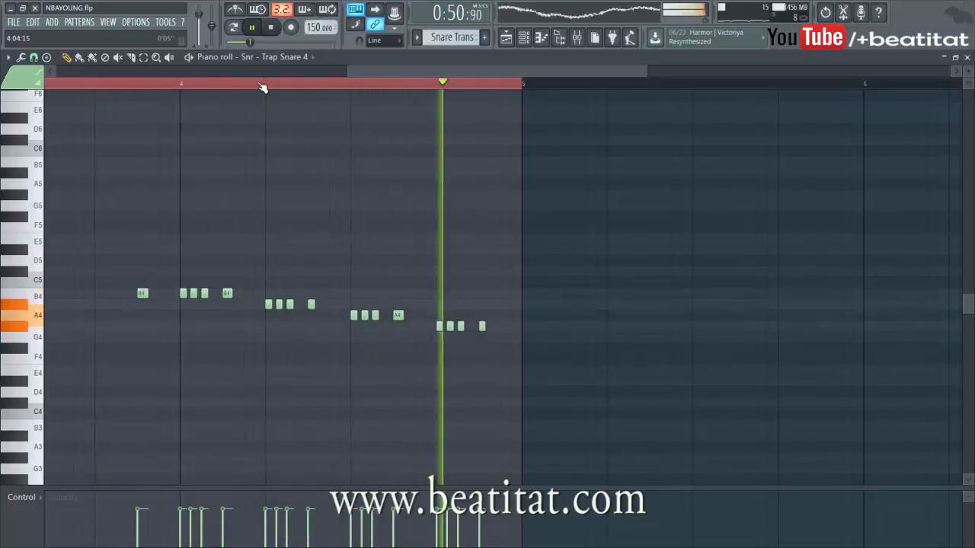
key("space")
key("Escape")
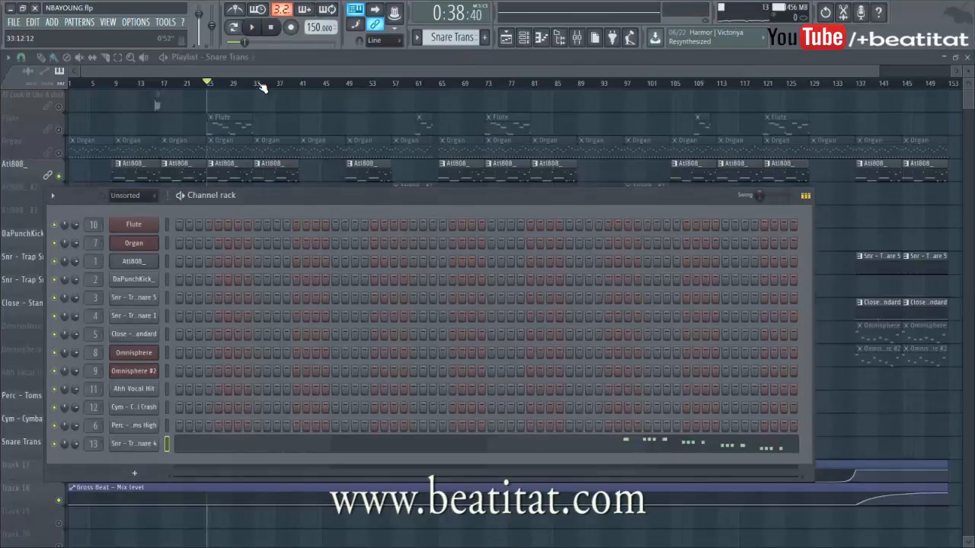
key("F6")
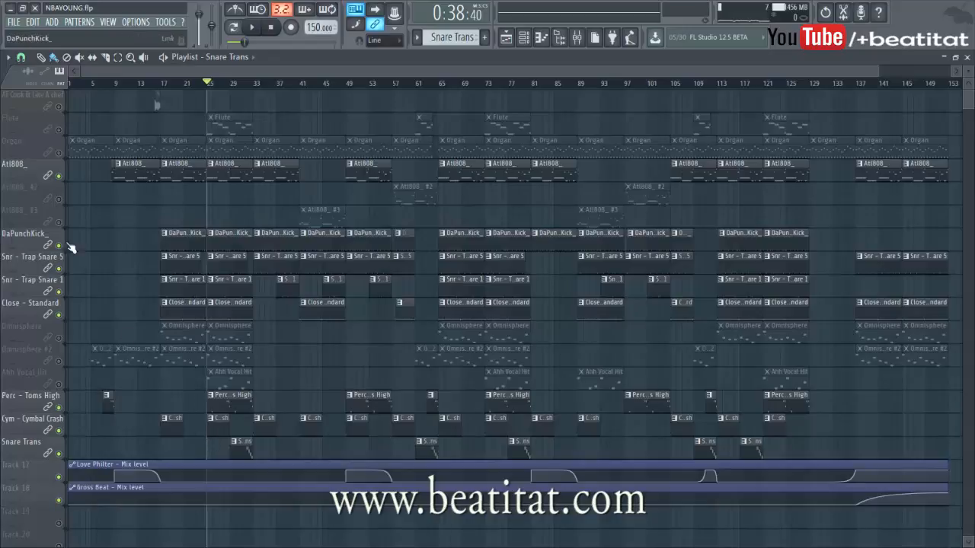
- Unmute all playlist tracks and play the full arrangement from bar 9
right_click(60, 178)
right_click(60, 178)
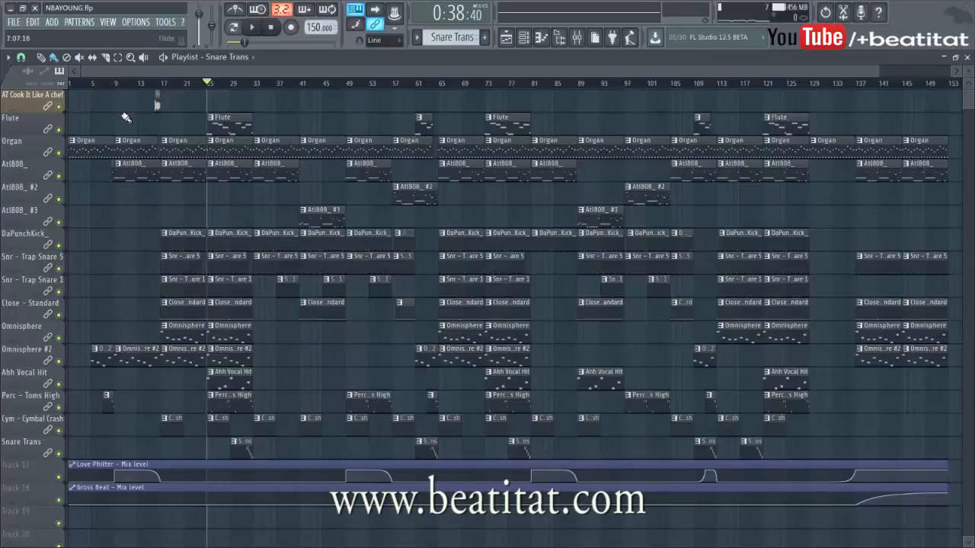
left_click_drag(122, 85, 117, 85)
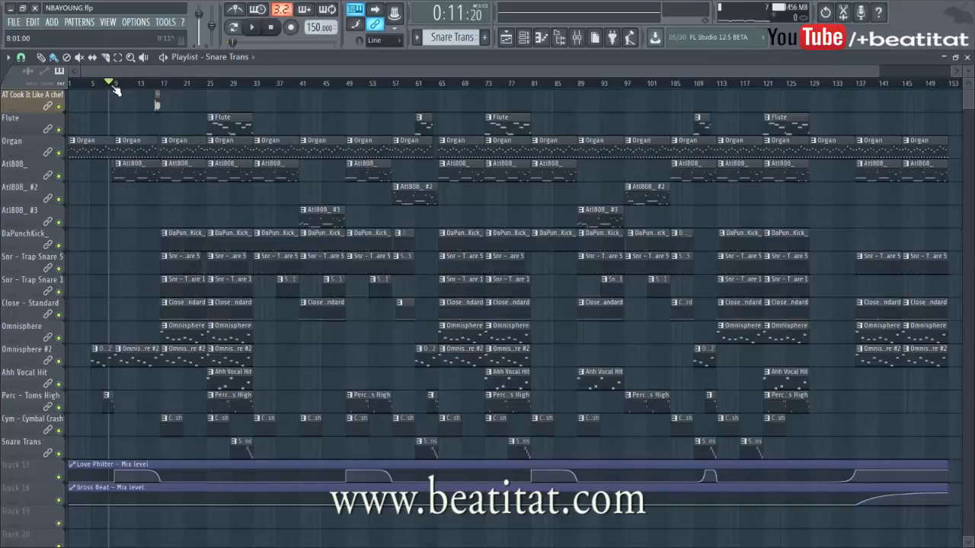
key("space")
key("space")
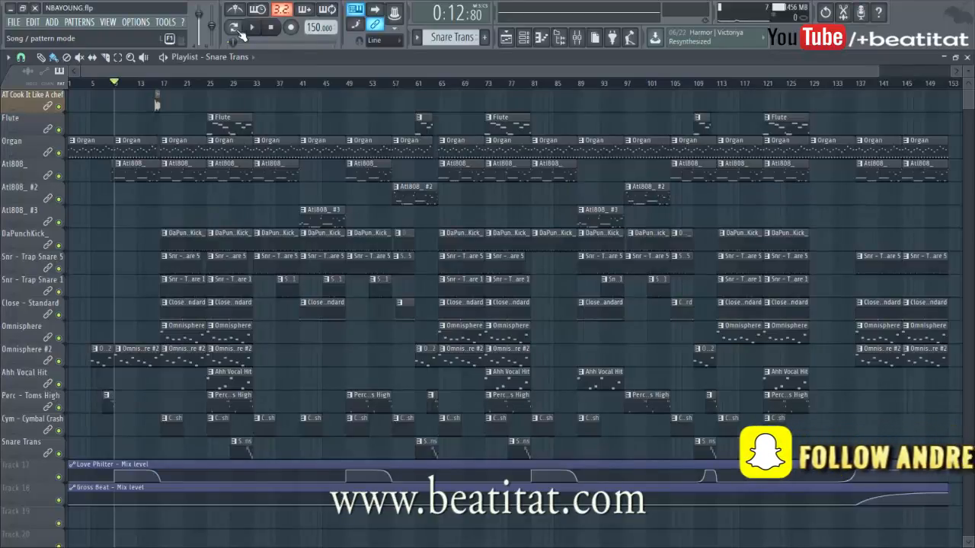
- Open the mixer, widen it to show more tracks, and view the effects on the Mixd Beat It AT RAW track
left_click(576, 38)
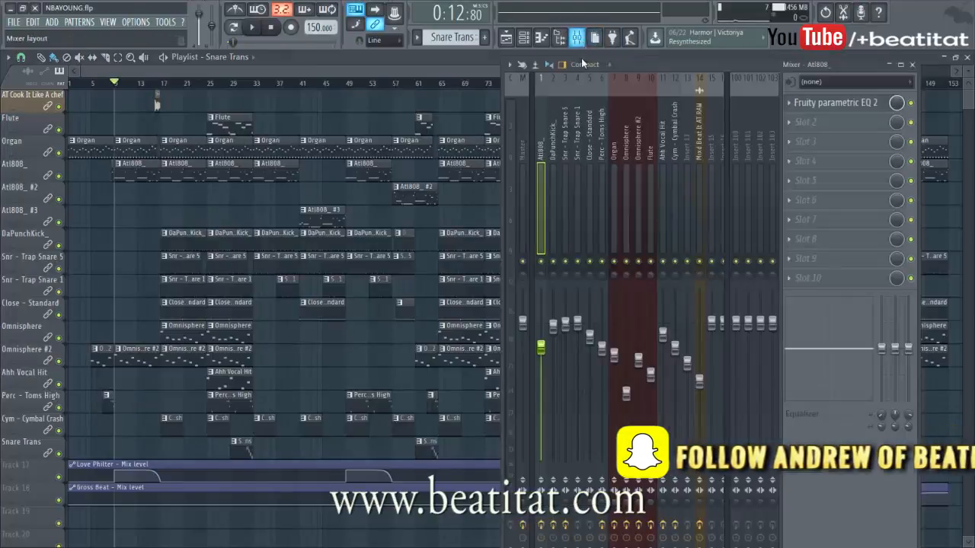
left_click_drag(506, 187, 410, 186)
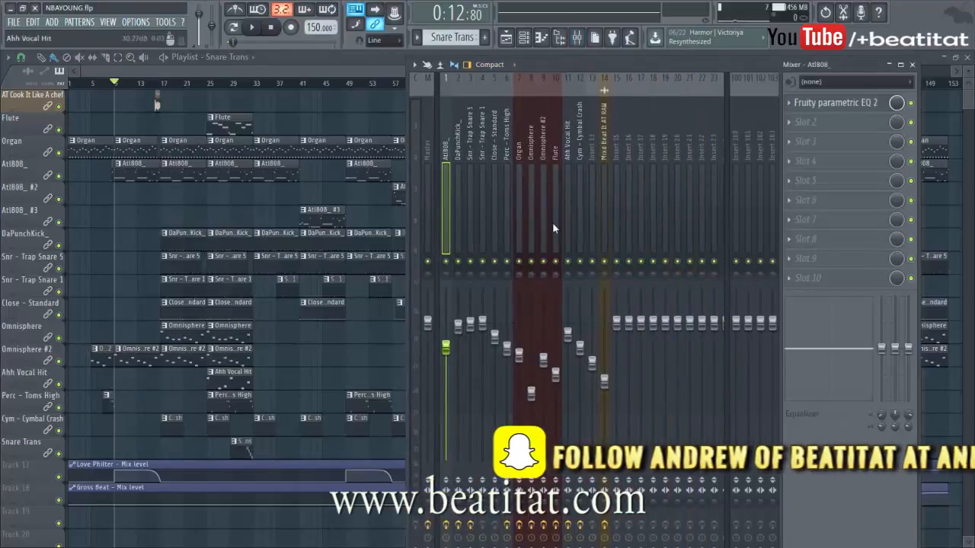
left_click(574, 192)
left_click(601, 191)
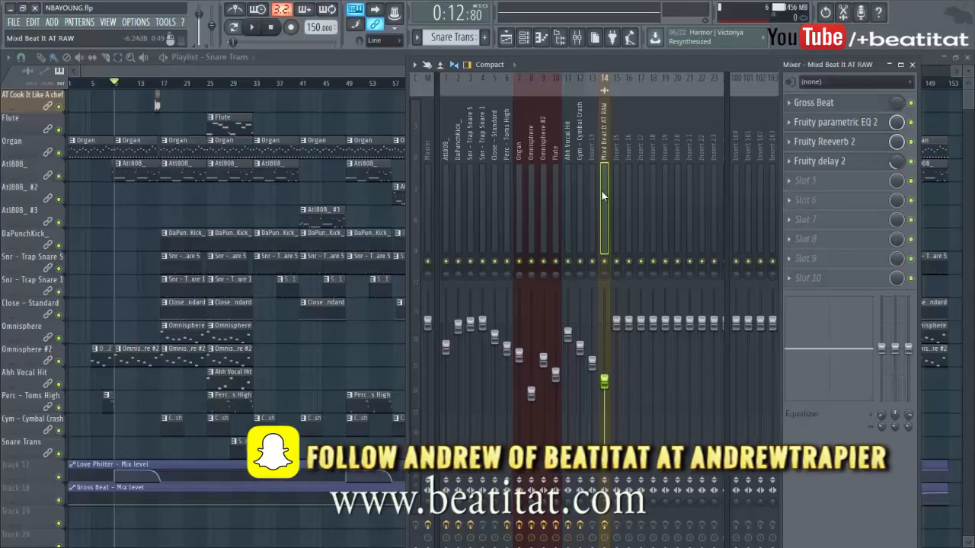
- Go through the mixer tracks from Mixd Beat It AT RAW down to Organ, checking the effects on each
key("Left")
key("Left")
key("Left")
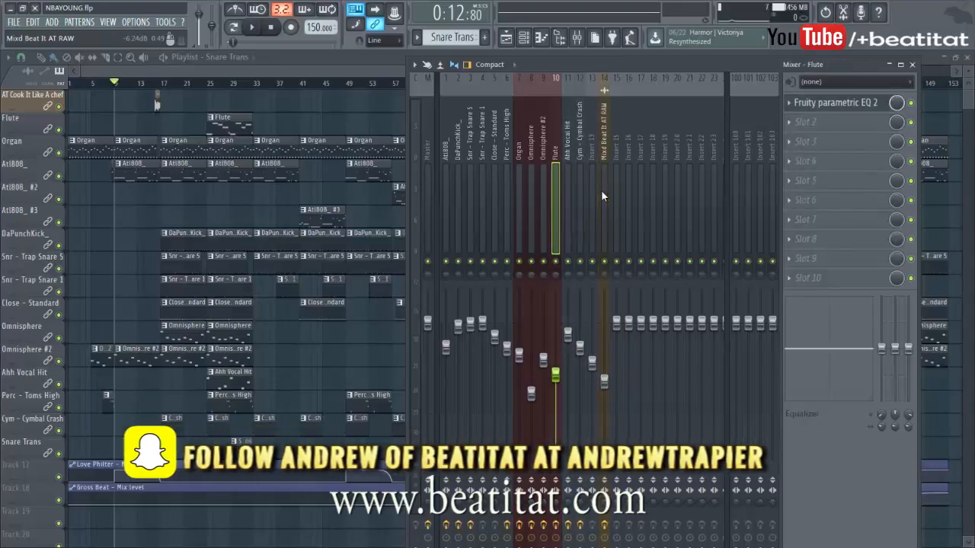
key("Left")
key("Left")
key("Left")
key("Left")
key("Right")
key("Right")
key("Left")
key("Left")
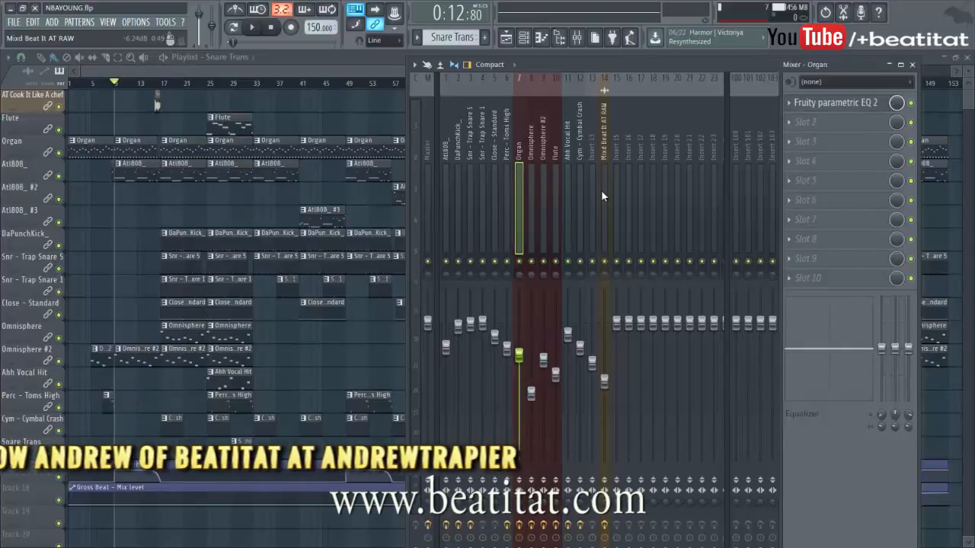
- Check the effects on the percussion, hi-hat, snare and kick mixer tracks, ending on DaPunchKick_
key("Left")
key("Left")
key("Left")
key("Left")
key("Right")
key("Right")
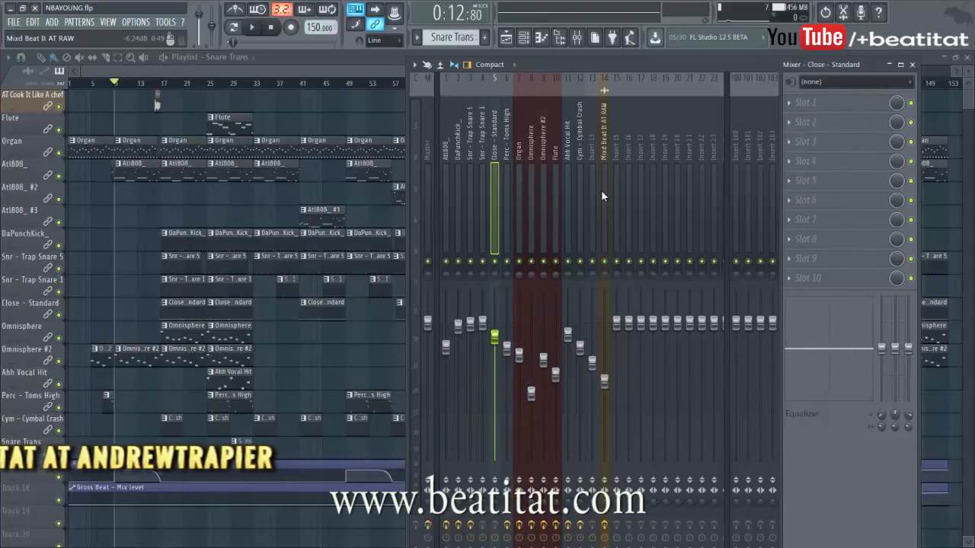
key("Left")
key("Left")
key("Right")
key("Left")
key("Right")
key("Right")
key("Left")
key("Left")
key("Left")
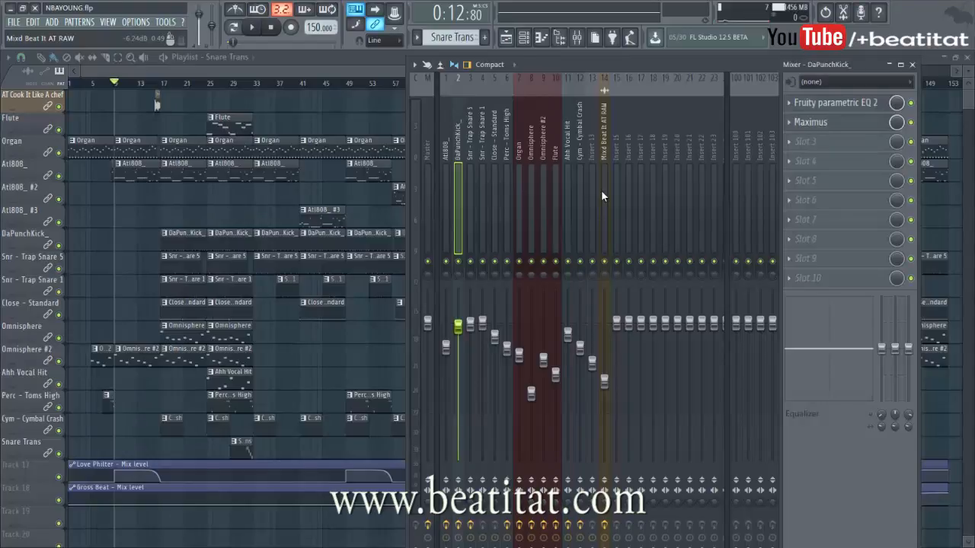
- Select the Atl808_ mixer track and inspect its Fruity Parametric EQ 2 curve
key("Left")
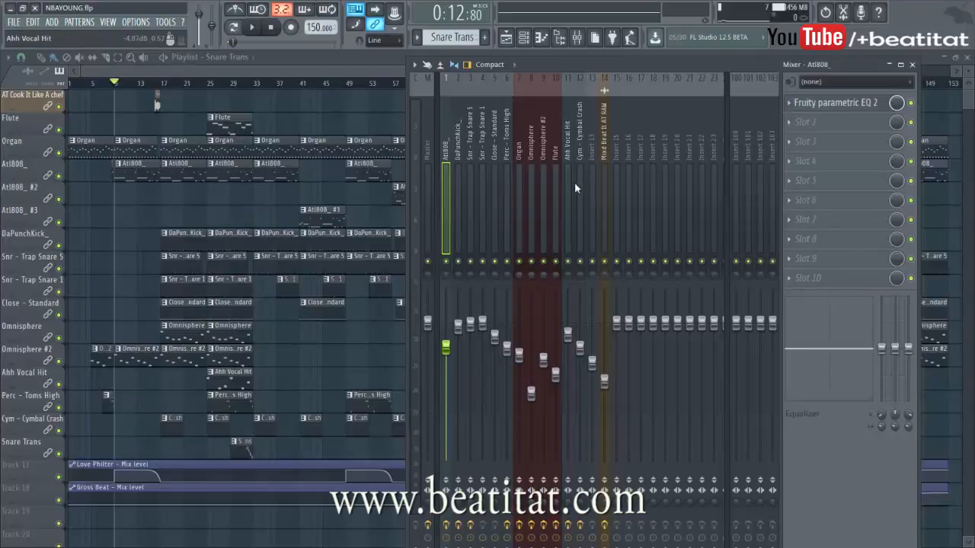
left_click(808, 103)
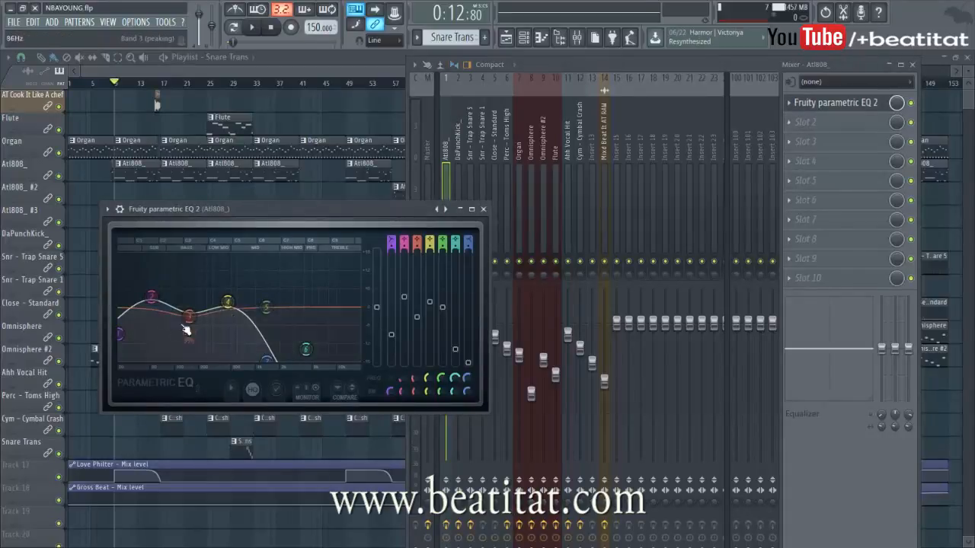
left_click(483, 209)
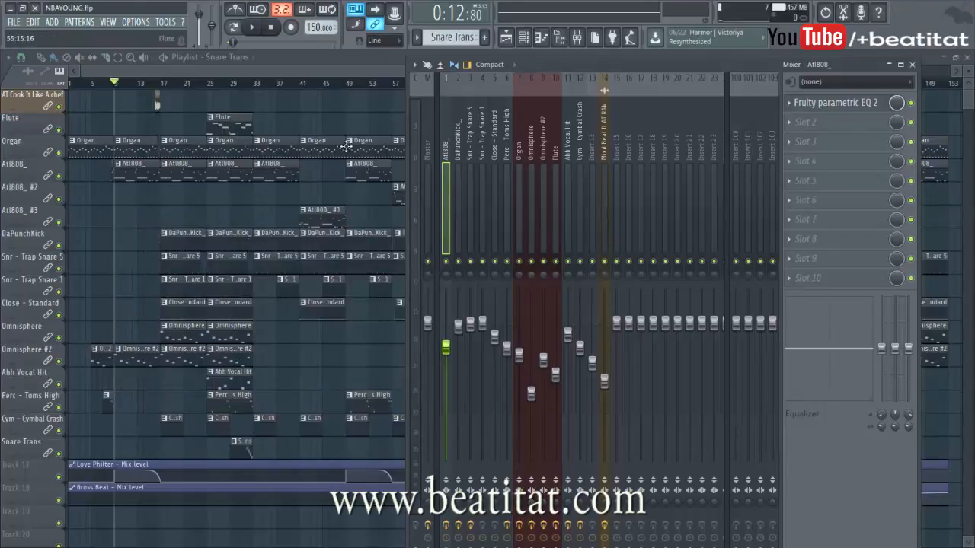
- Review the Master track's effects, inspecting Soundgoodizer and Fruity Love Philter, and return to the playlist
left_click(421, 153)
left_click(428, 163)
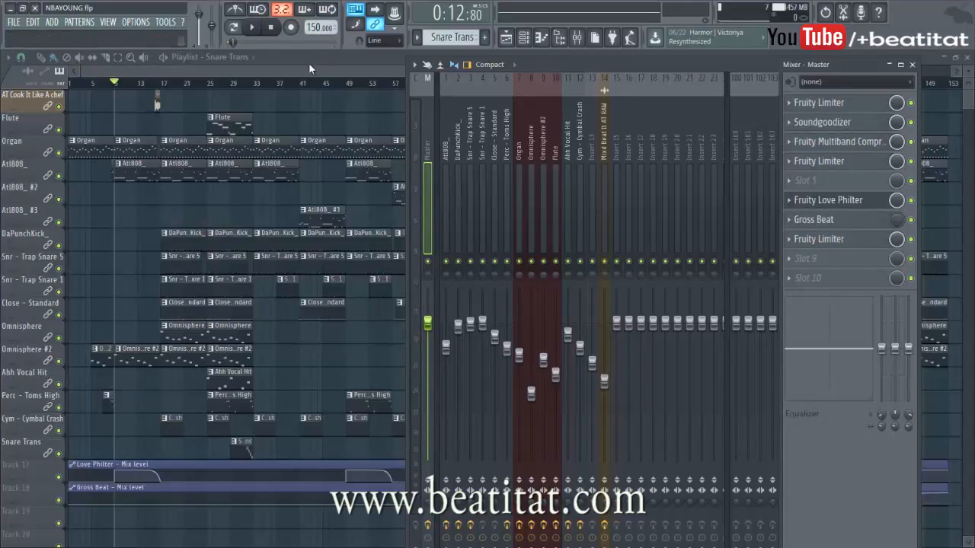
left_click(822, 122)
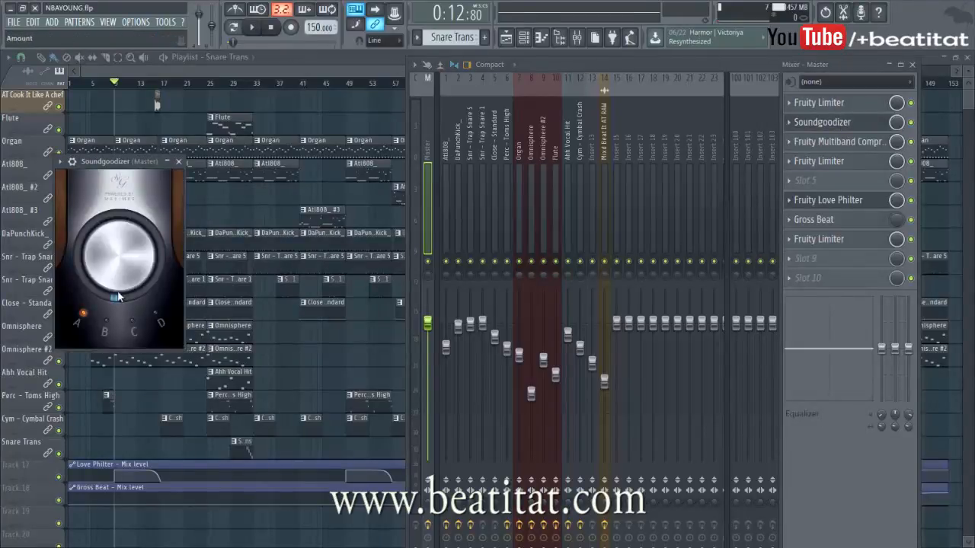
left_click(178, 162)
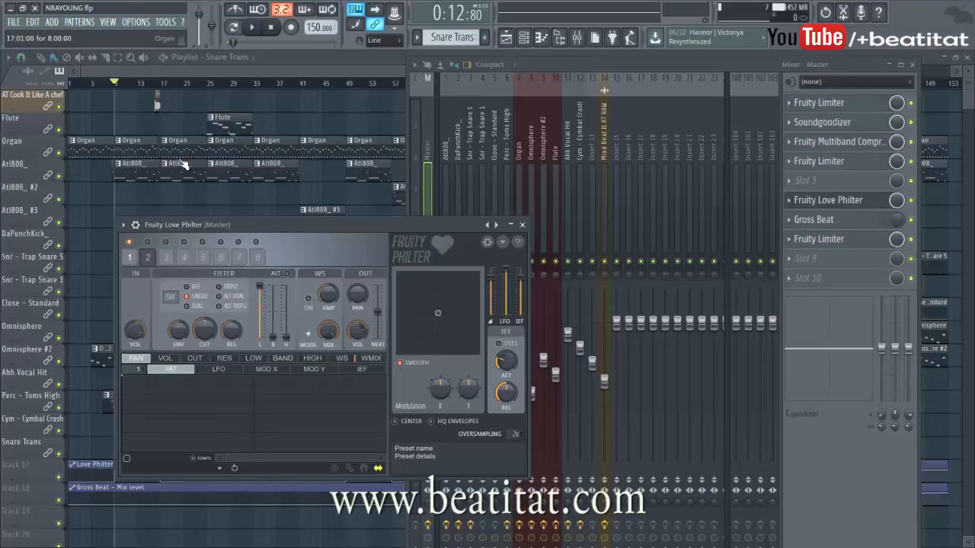
left_click(307, 76)
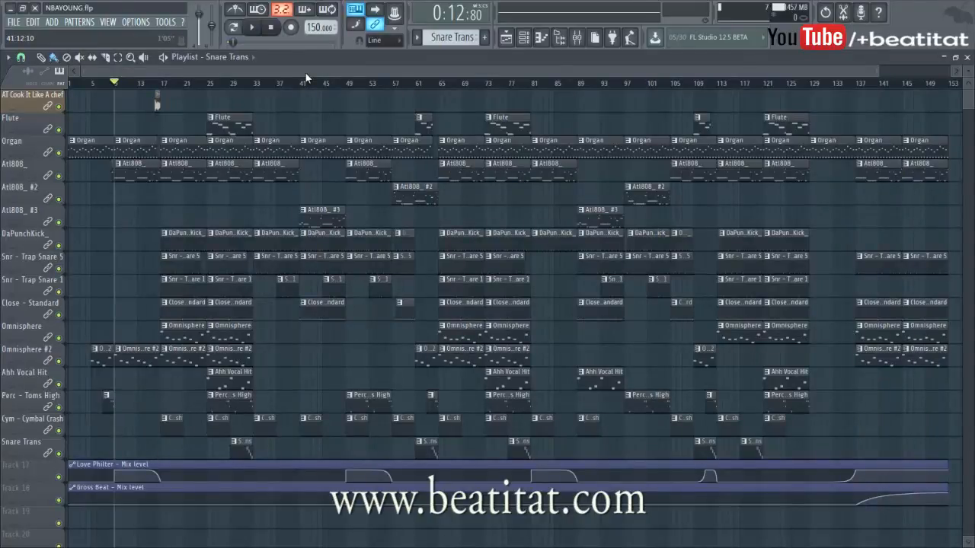